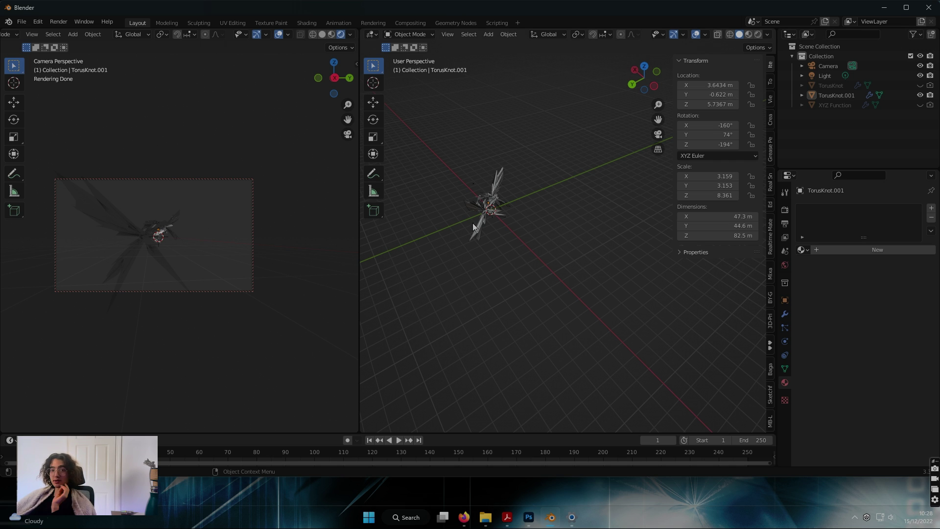
Hide the TorusKnot.001 object
left_click(920, 95)
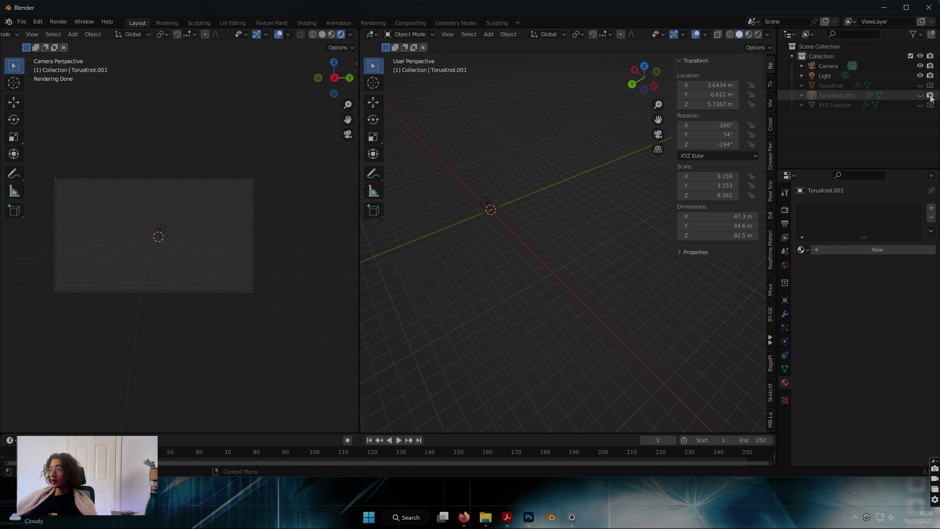
middle_click_drag(477, 217, 536, 308)
key("shift+a")
mouse_move(520, 258)
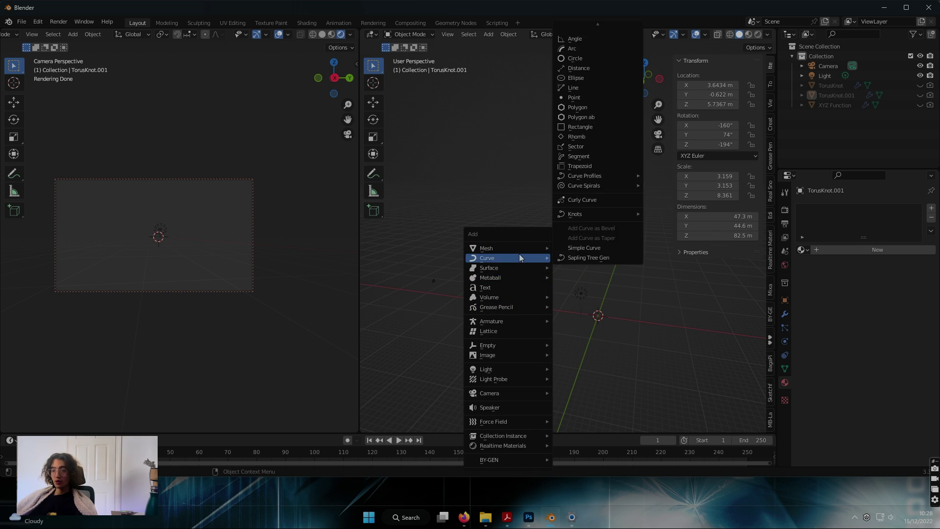
key("Escape")
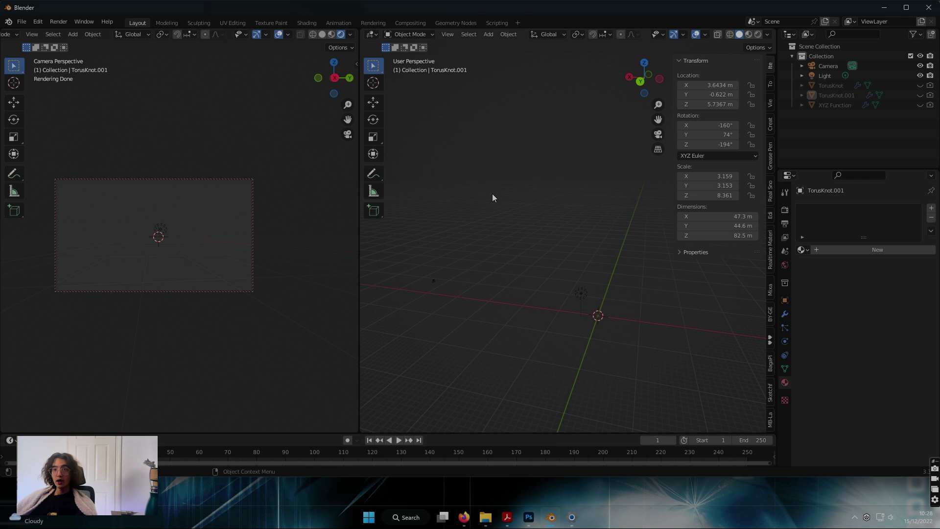
Search the add-on preferences for "extra" and check whether the curve and mesh Extra Objects add-ons are enabled
left_click(37, 21)
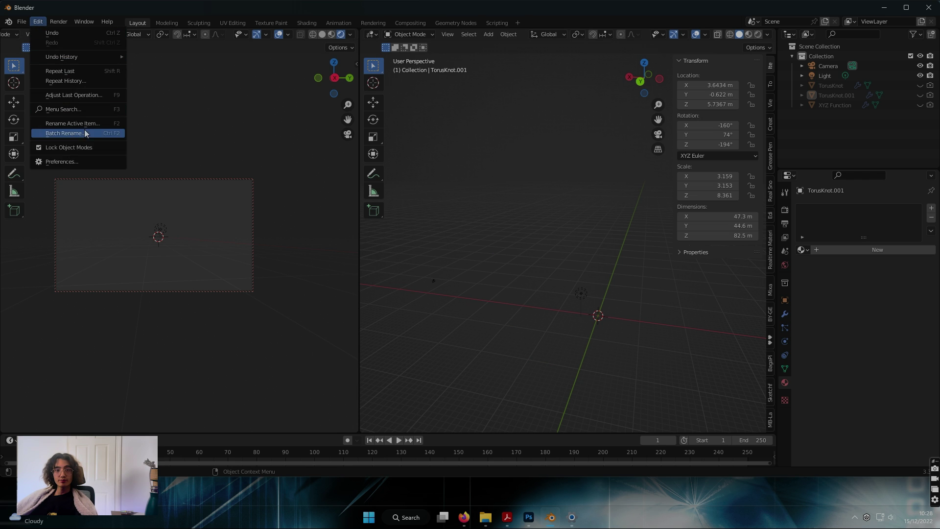
left_click(85, 160)
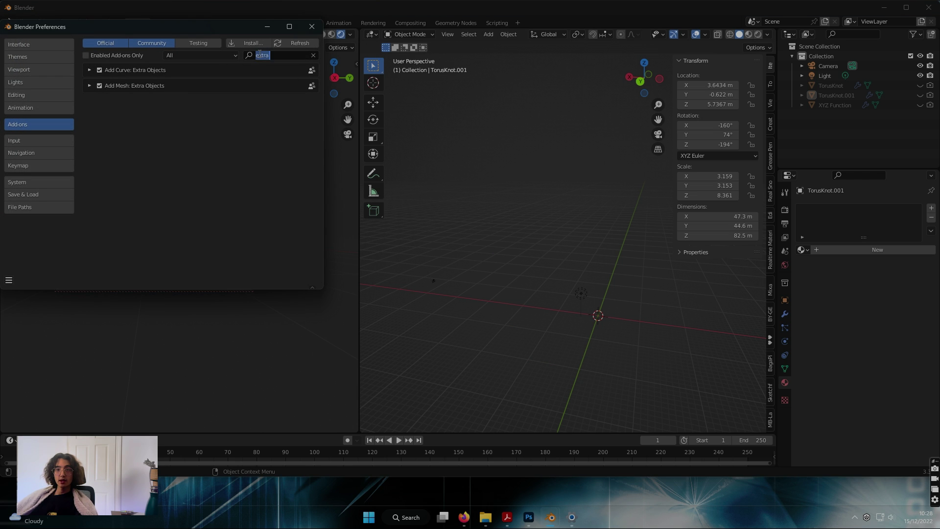
key("BackSpace")
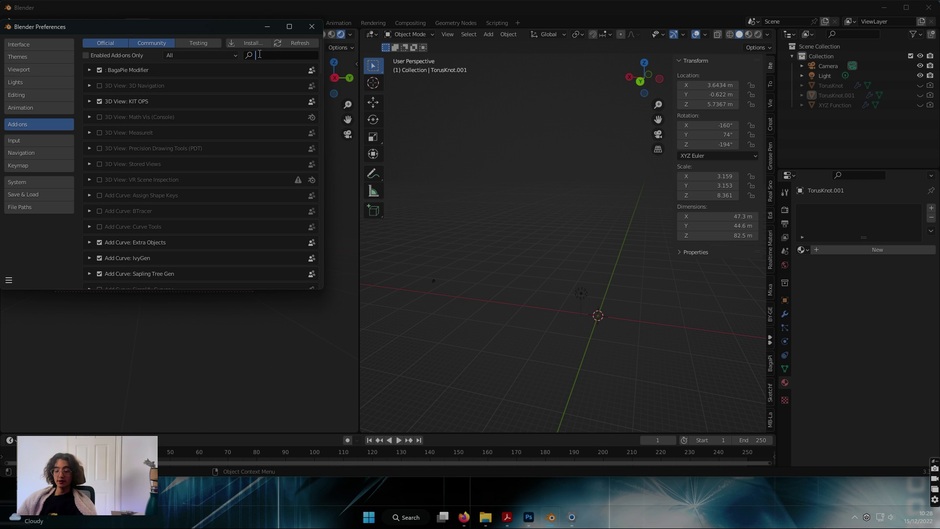
type("extra")
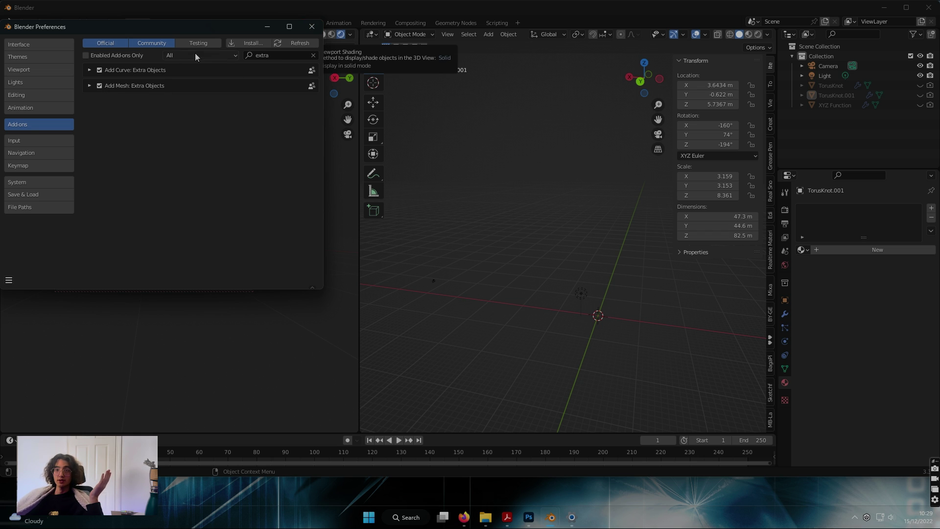
left_click(311, 27)
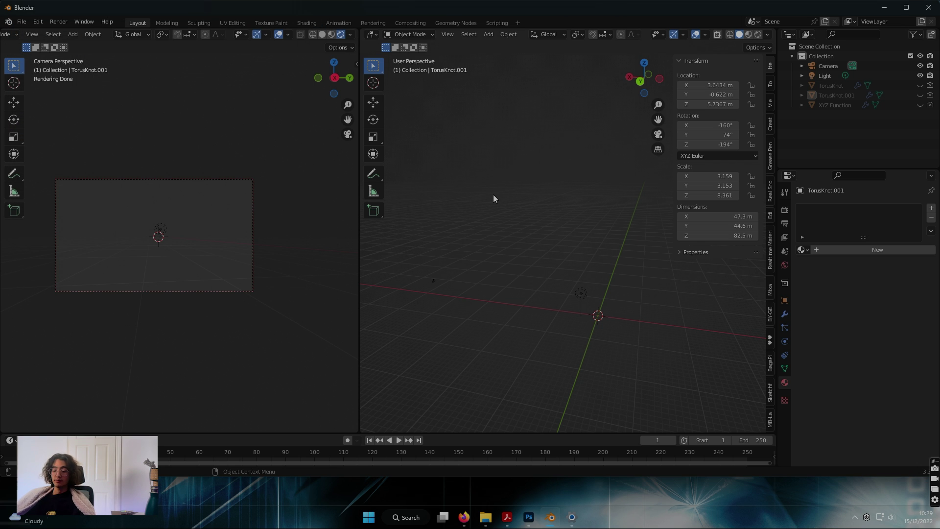
Add a Supertoroid mesh at the world origin and expand its creation settings
key("shift+a")
mouse_move(478, 194)
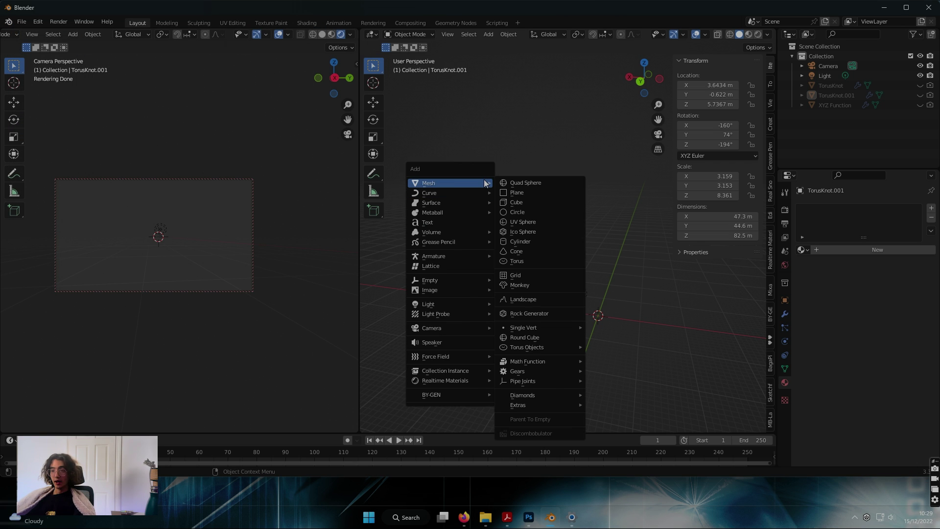
key("Escape")
key("shift+a")
mouse_move(521, 217)
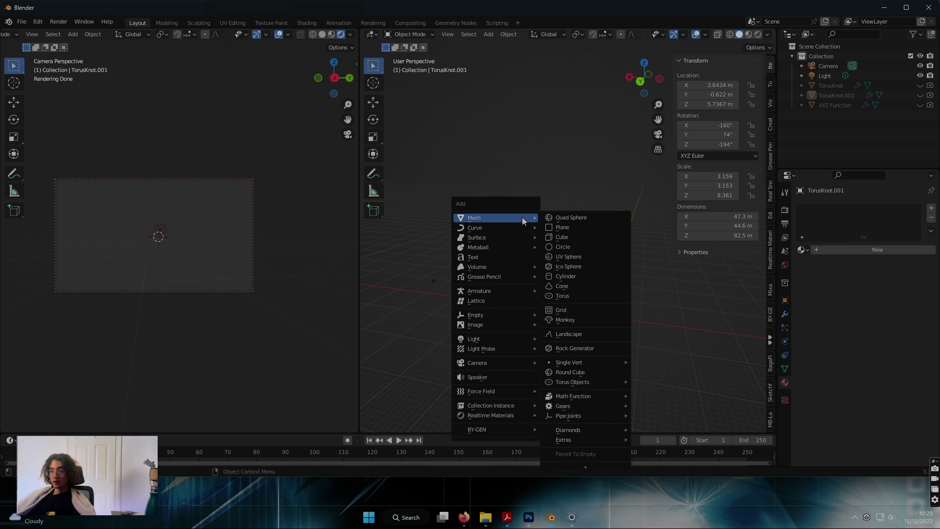
mouse_move(618, 382)
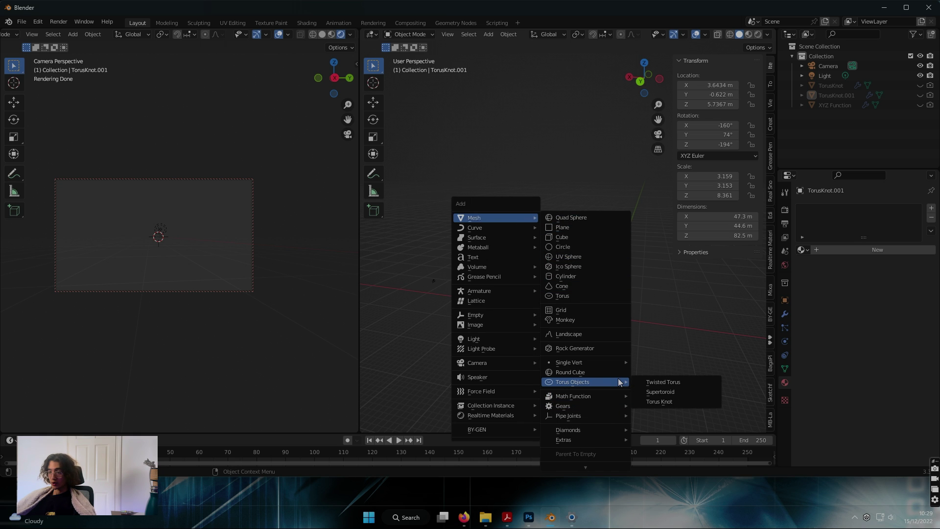
left_click(671, 392)
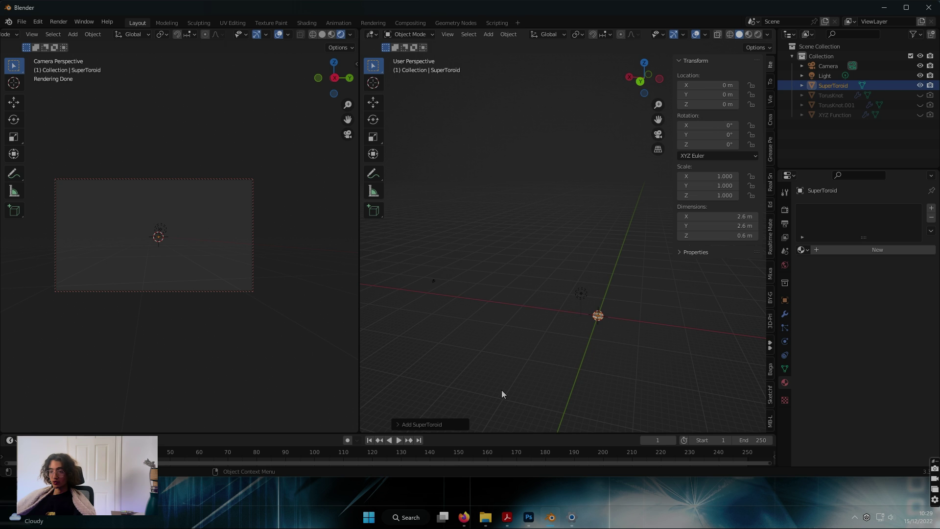
scroll(622, 338, "up", 2)
left_click(462, 424)
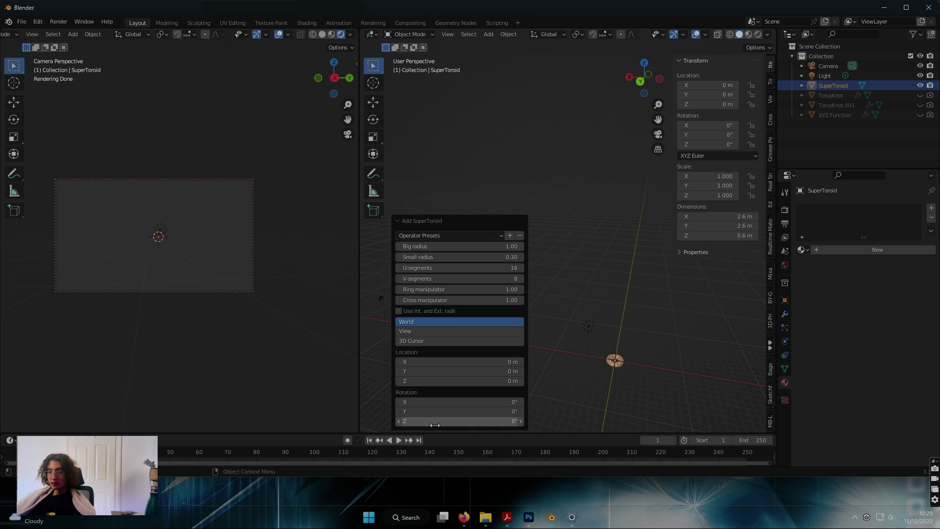
Delete the Supertoroid from the scene
left_click(650, 282)
key("x")
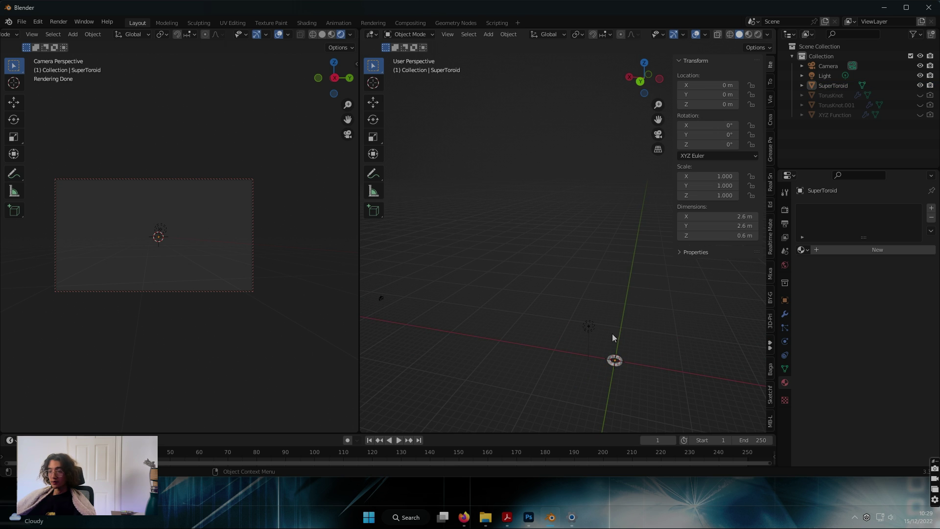
left_click(615, 360)
key("x")
left_click(615, 363)
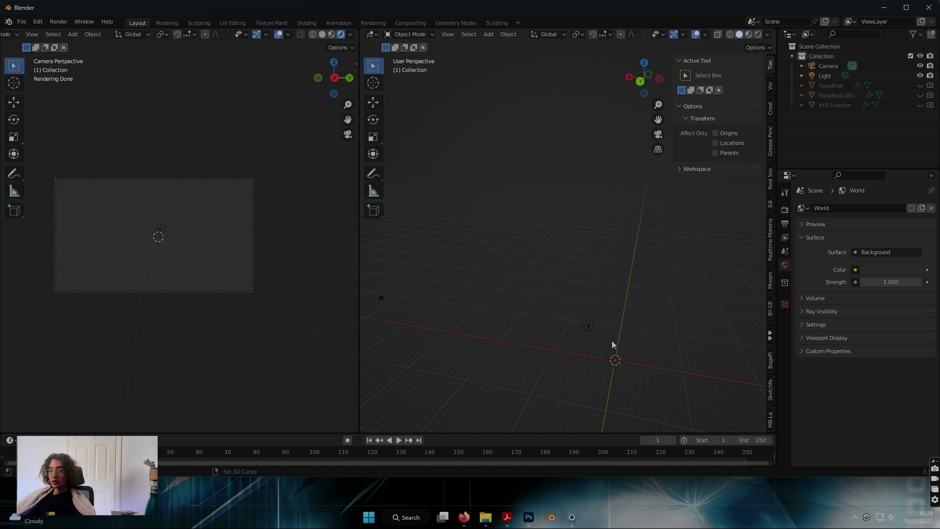
Add a Torus Knot mesh at the world origin
key("shift+a")
mouse_move(587, 248)
mouse_move(710, 180)
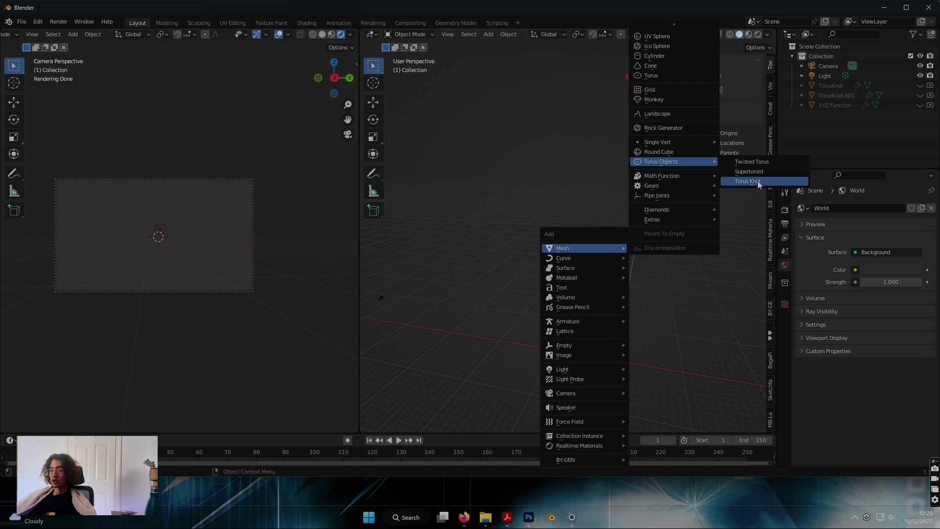
left_click(756, 180)
scroll(628, 377, "up", 6)
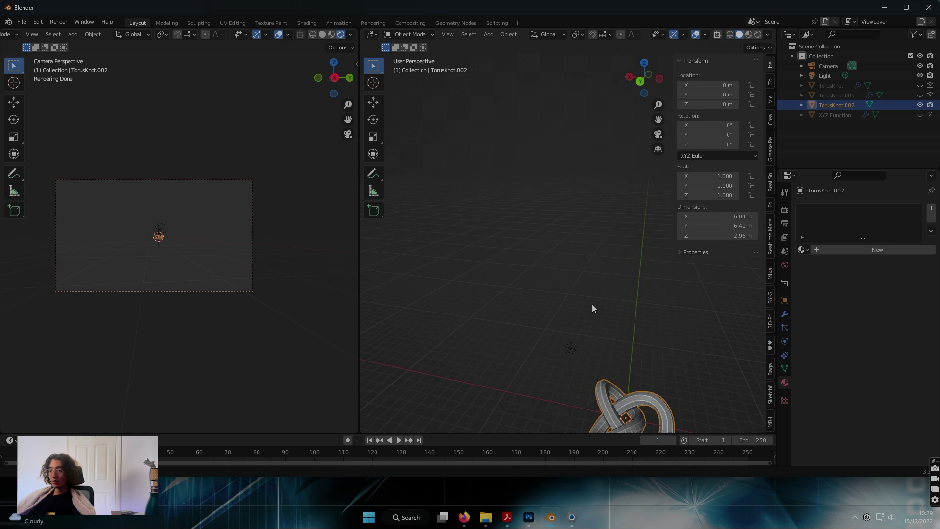
scroll(605, 327, "down", 3)
middle_click_drag(605, 327, 619, 349)
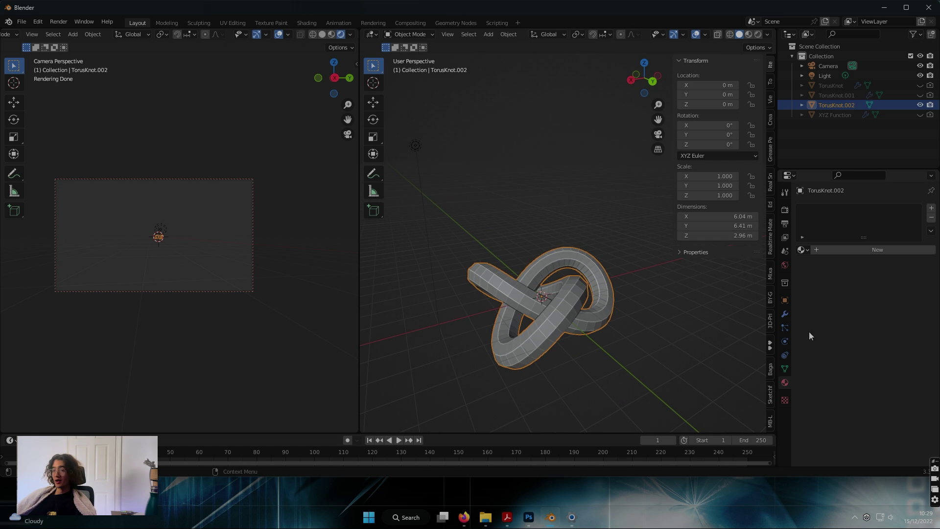
Smooth the new torus knot with a level 2 Subdivision modifier and apply it to the mesh
key("ctrl+2")
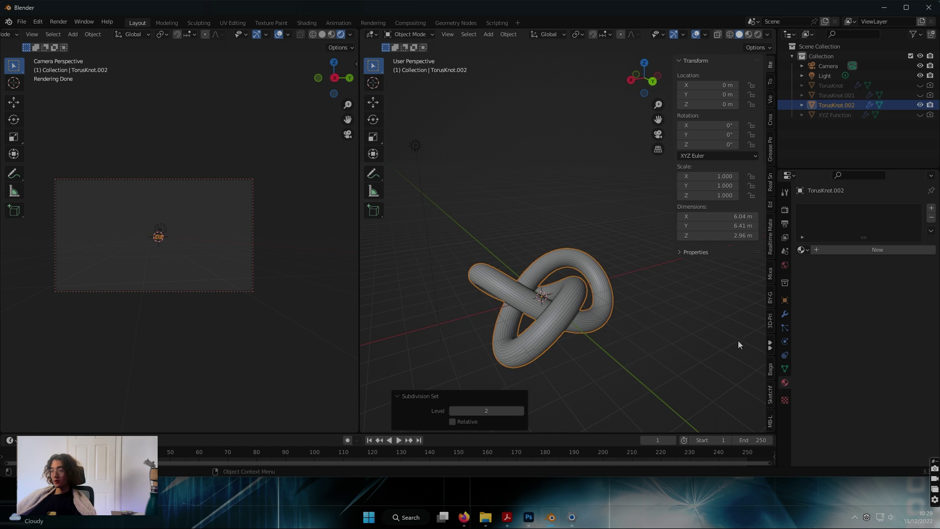
left_click(785, 315)
left_click(907, 225)
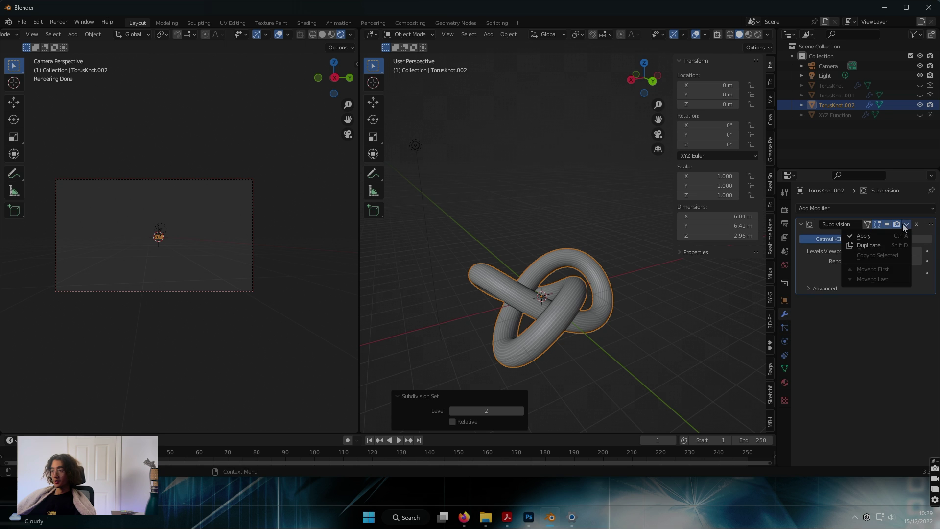
left_click(878, 236)
Add a Displace modifier with a new texture to the torus knot
left_click(818, 207)
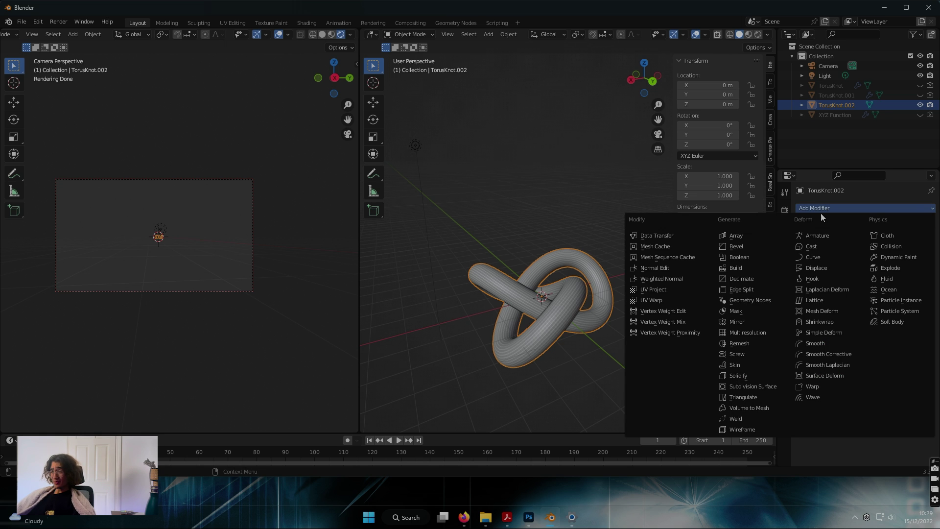
left_click(824, 269)
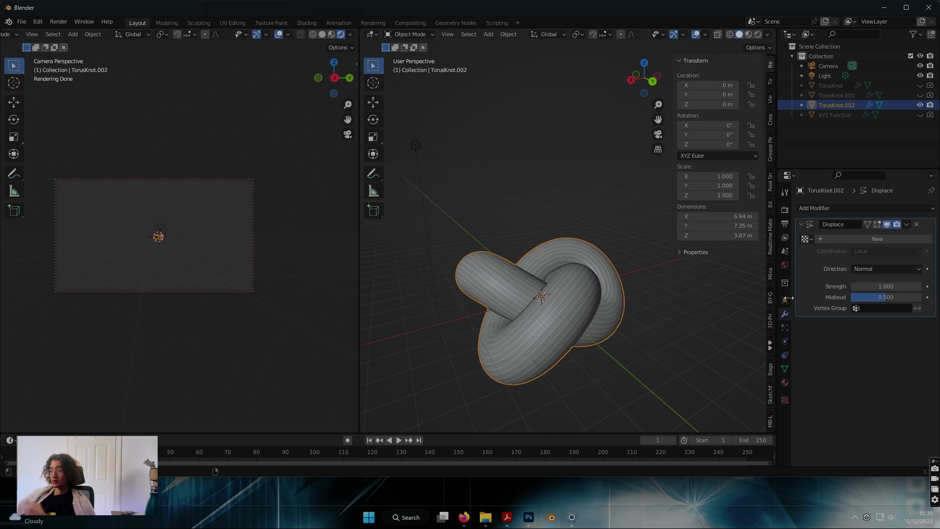
left_click(867, 239)
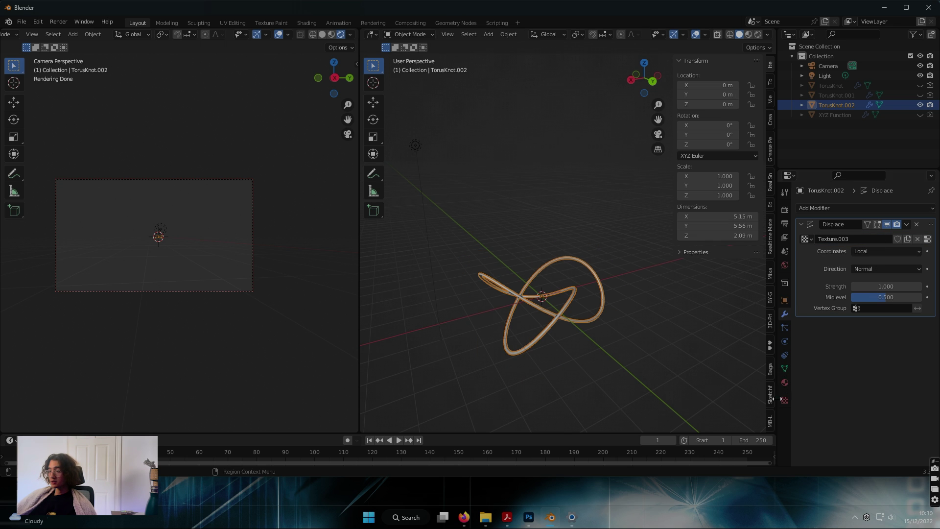
Open the Displace modifier's texture settings and try existing textures on the knot, including Texture.002
left_click(784, 382)
left_click(803, 250)
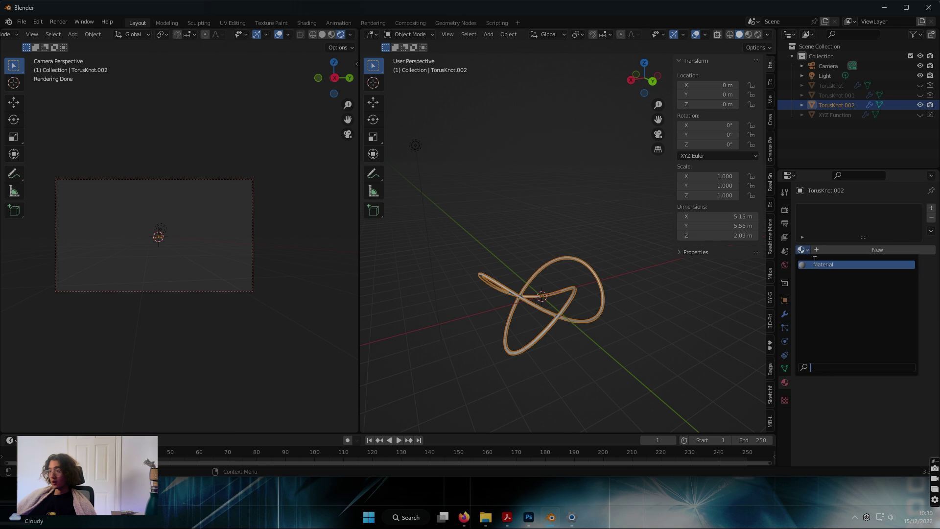
left_click(785, 400)
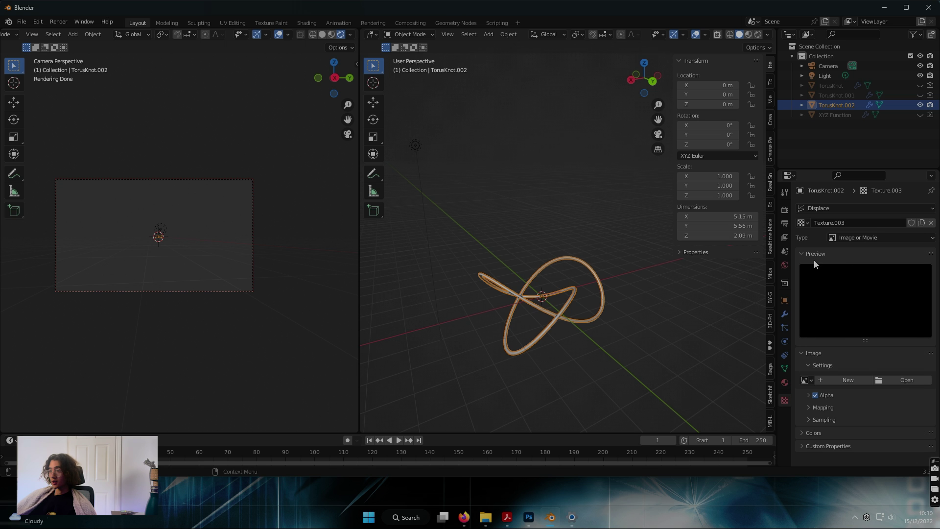
left_click(801, 223)
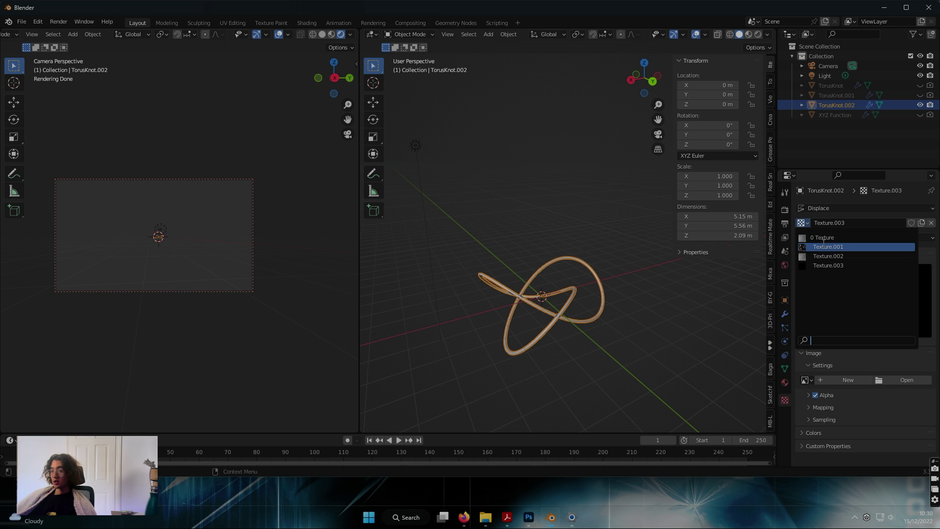
left_click(822, 242)
left_click(614, 340)
middle_click_drag(614, 340, 740, 279)
left_click(801, 223)
left_click(819, 257)
mouse_move(658, 330)
middle_mouse_down()
mouse_move(615, 389)
mouse_move(566, 381)
mouse_move(649, 321)
mouse_move(605, 364)
mouse_move(504, 399)
mouse_move(531, 429)
mouse_move(650, 341)
middle_mouse_up()
Try Texture.001 on the Displace modifier, and assign the existing Stucci texture named Texture instead
left_click(801, 223)
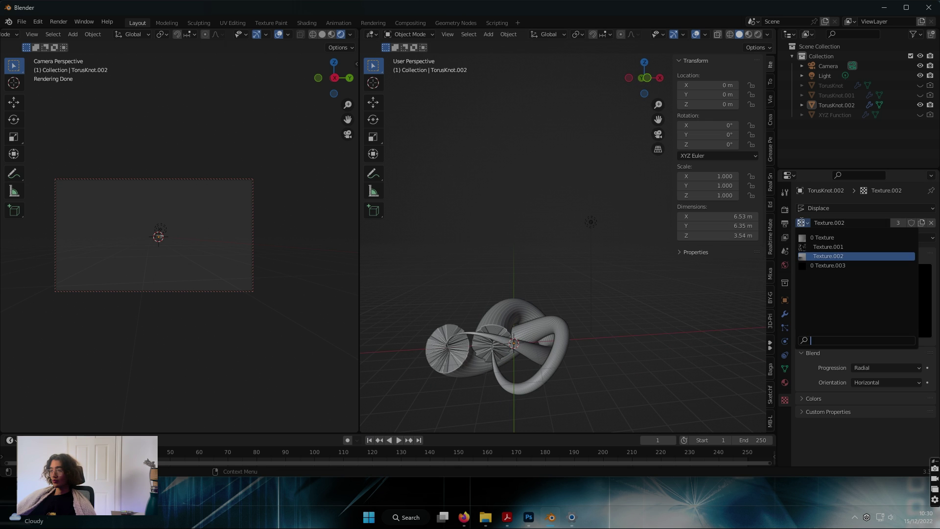
left_click(823, 246)
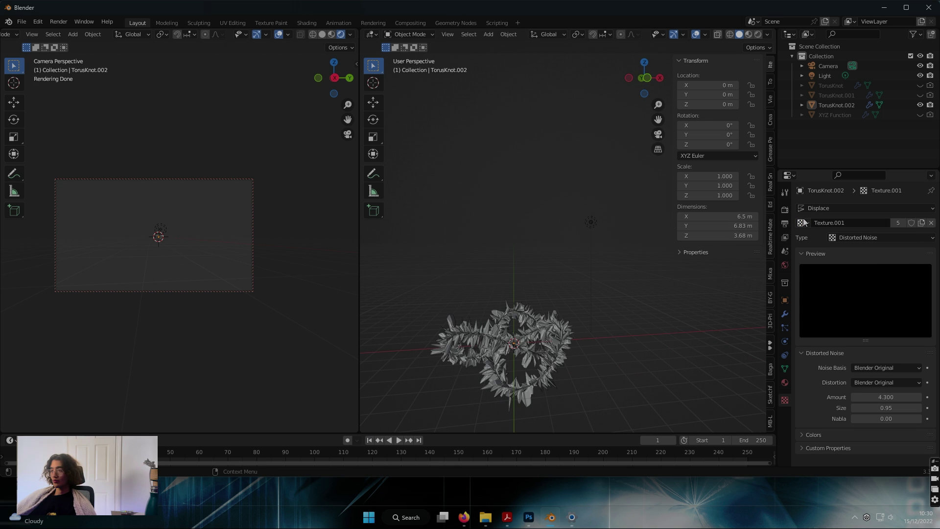
left_click(802, 223)
left_click(812, 236)
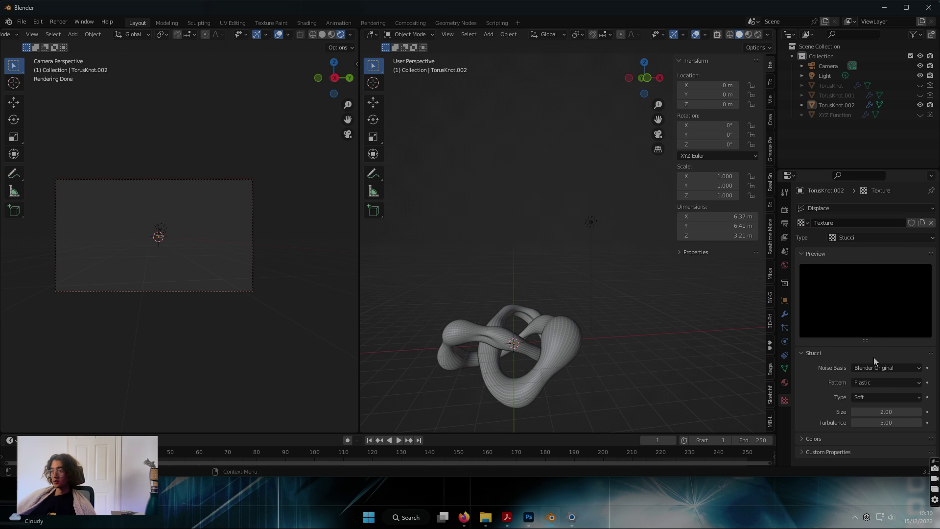
Add a second Displace modifier to the torus knot and assign Texture.001 to it
left_click(785, 314)
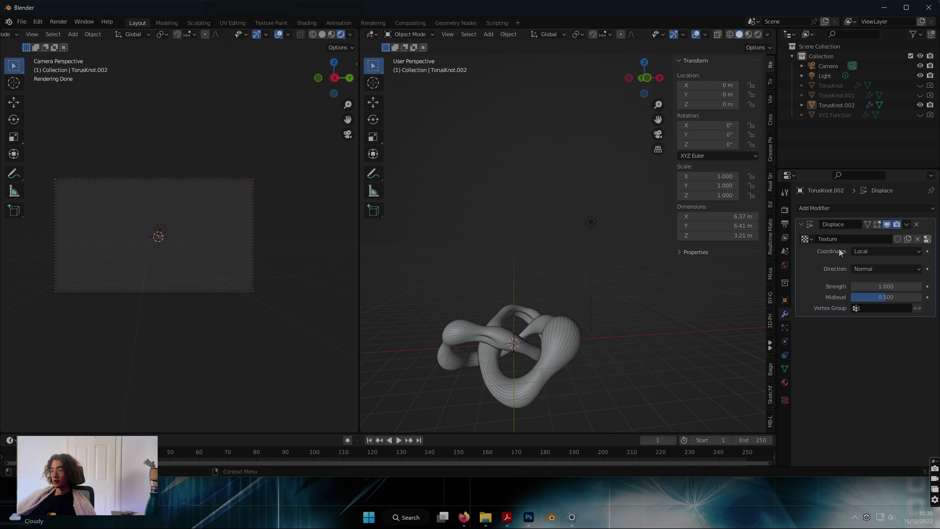
left_click(814, 210)
left_click(819, 265)
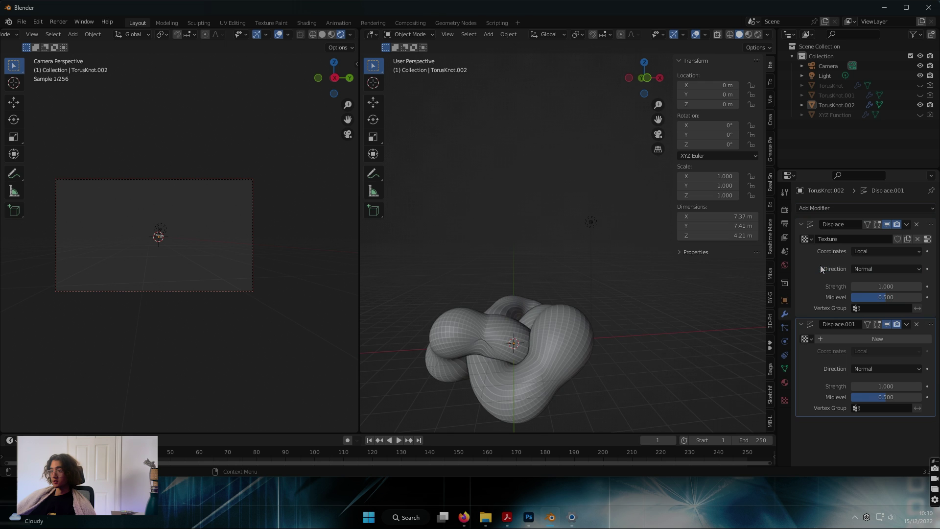
left_click(805, 339)
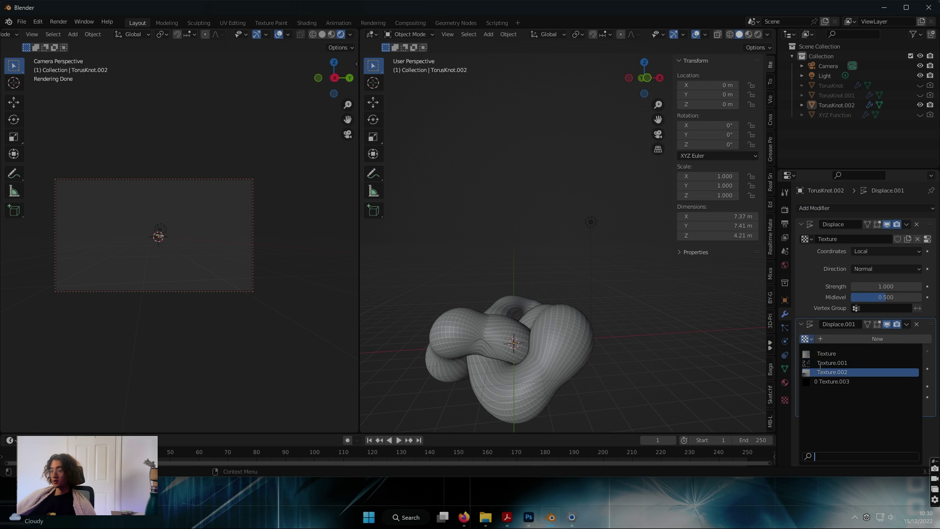
left_click(828, 363)
middle_click_drag(559, 380, 586, 368)
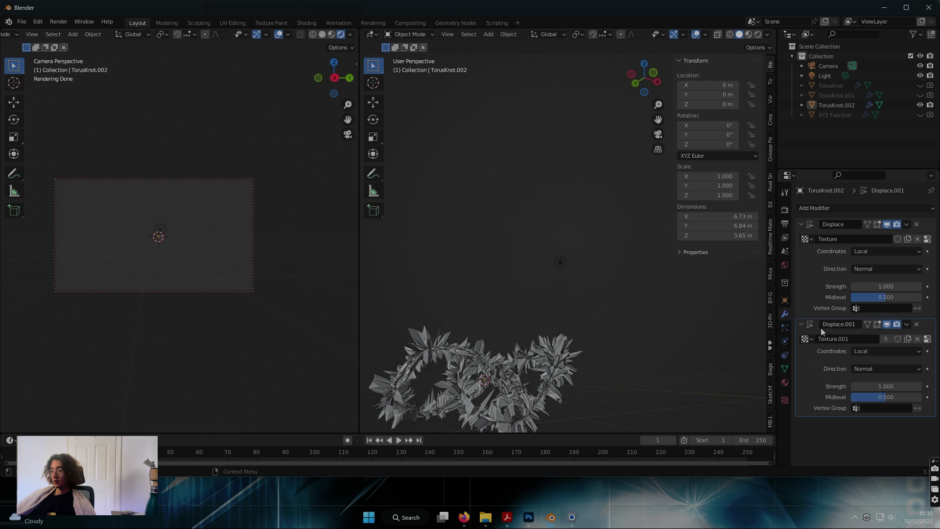
Switch the second Displace modifier's texture to Texture.002
left_click(806, 338)
left_click(819, 370)
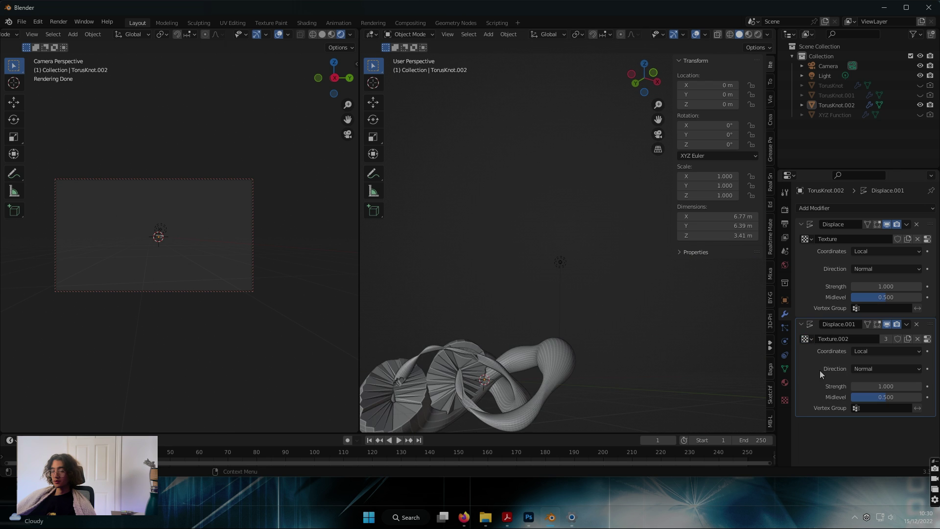
middle_click_drag(661, 369, 616, 406)
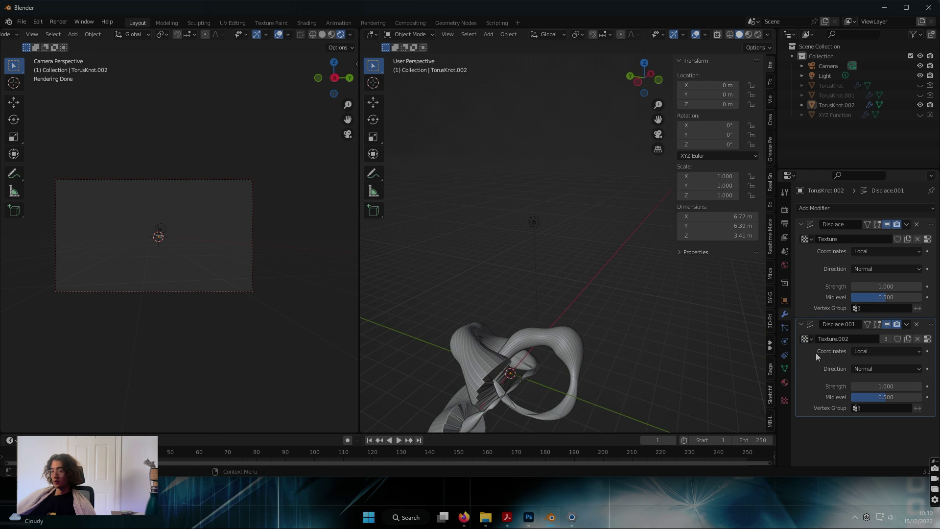
Try Texture.003 on the second Displace modifier, and assign Texture.001 to it instead
left_click(807, 339)
left_click(828, 387)
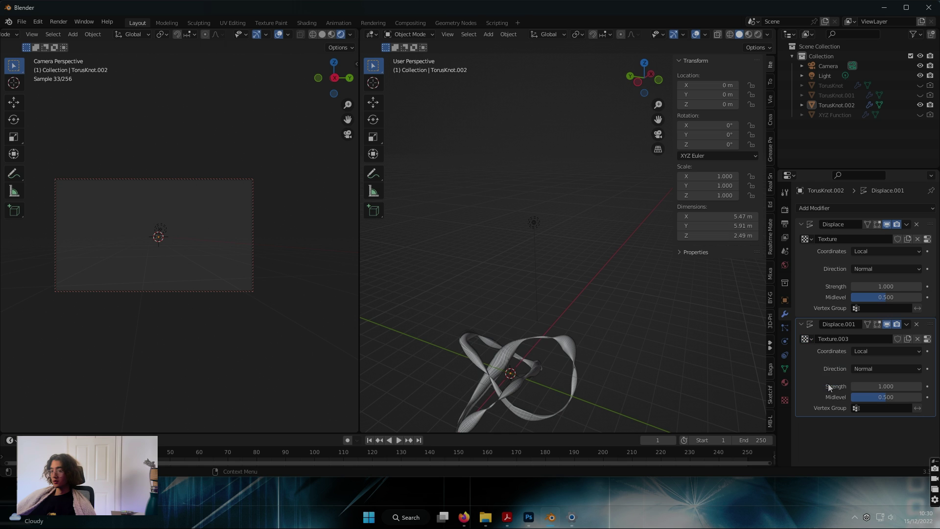
left_click(807, 338)
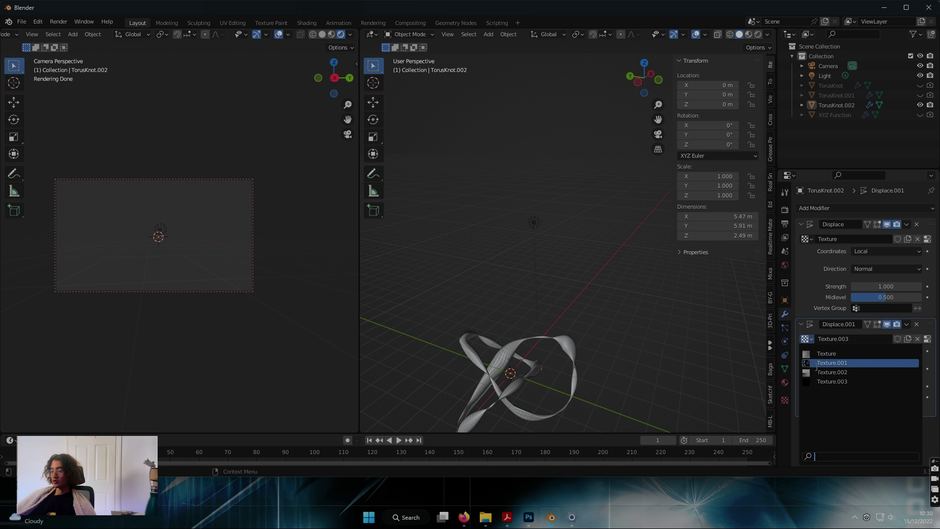
left_click(828, 364)
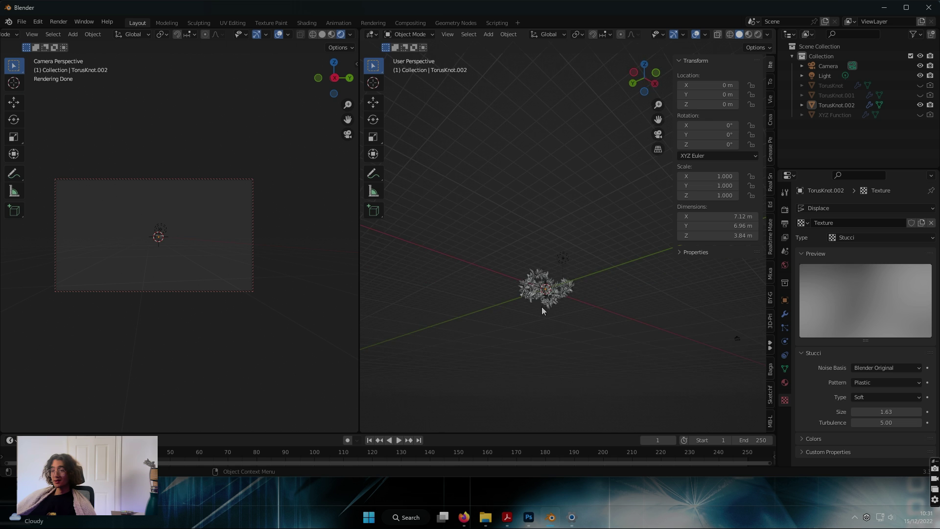
Add a Simple Deform modifier to the torus knot and try its Taper mode with a factor of 9.855
middle_click_drag(633, 392, 656, 314)
scroll(554, 342, "up", 3)
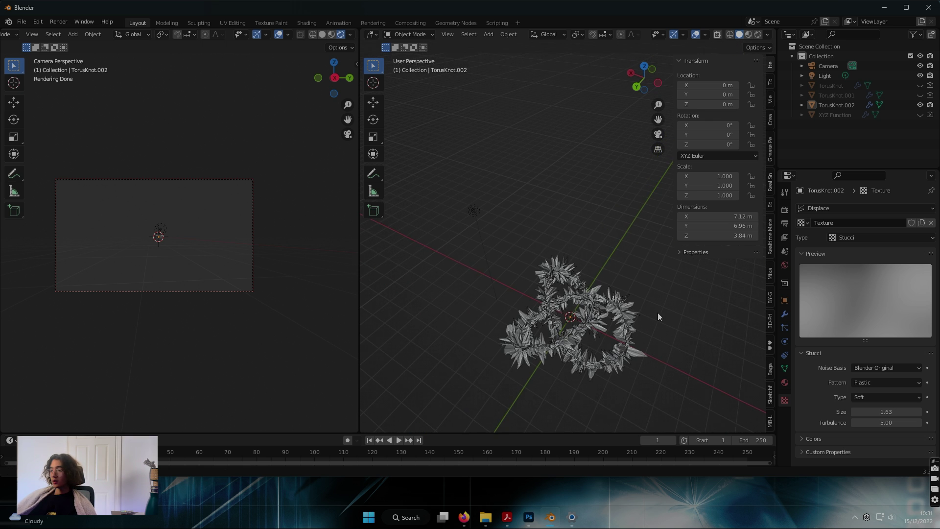
left_click(784, 314)
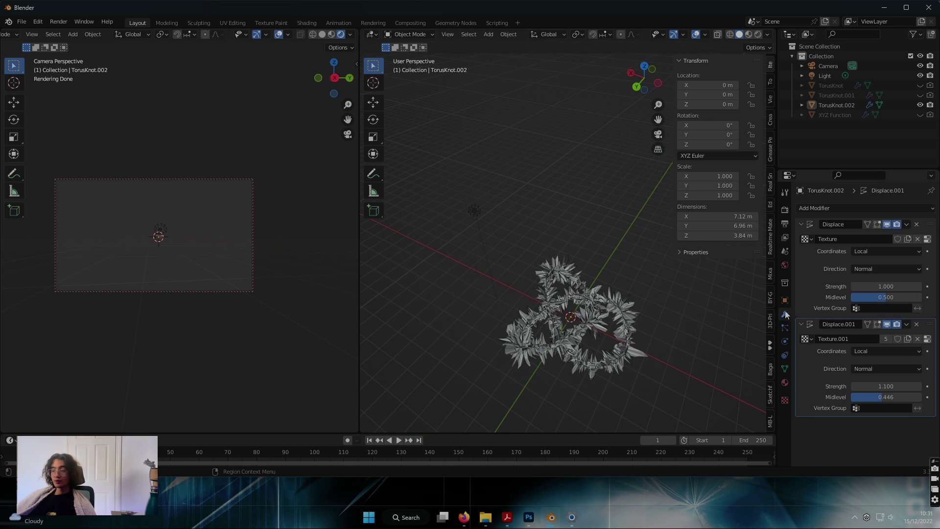
left_click(825, 210)
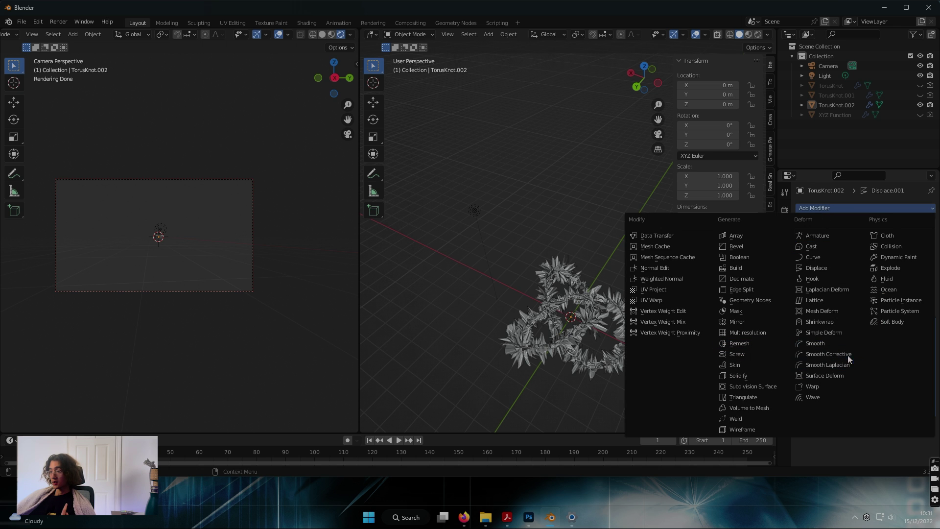
left_click(843, 332)
scroll(871, 391, "down", 2)
left_click(881, 407)
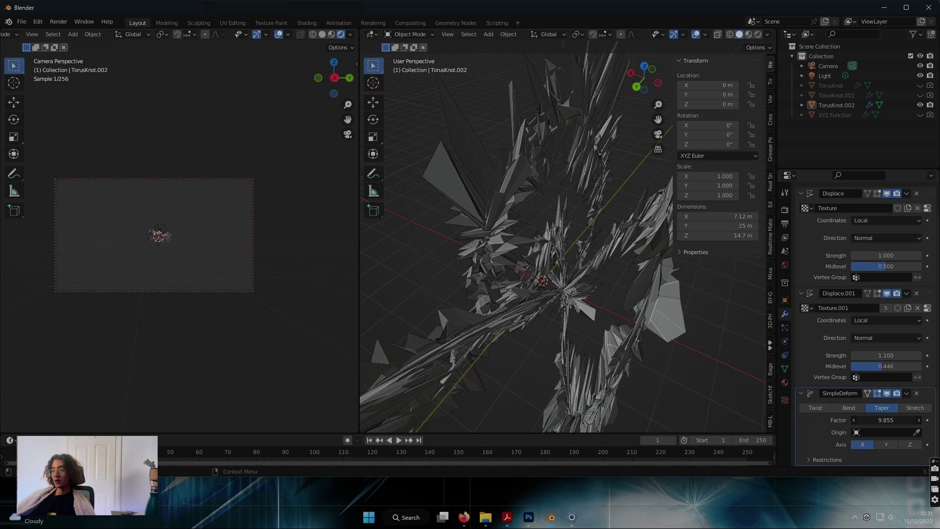
Switch the Simple Deform modifier to Stretch with a factor of 10
left_click(915, 408)
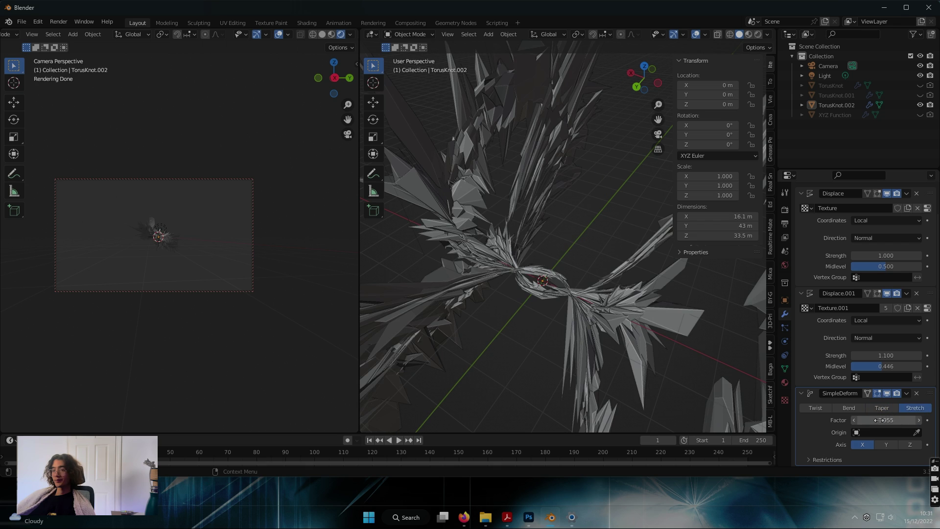
left_click_drag(879, 419, 925, 419)
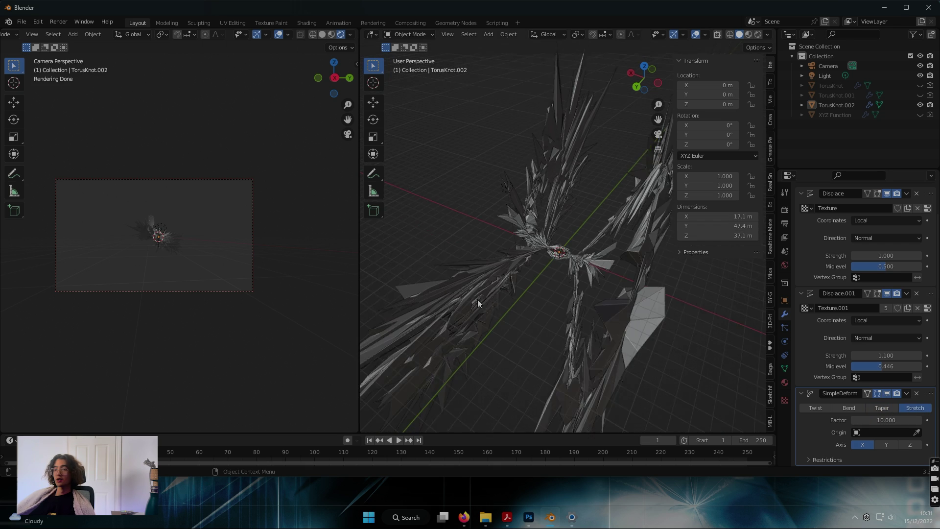
middle_click_drag(531, 330, 522, 375)
middle_click_drag(622, 377, 578, 338)
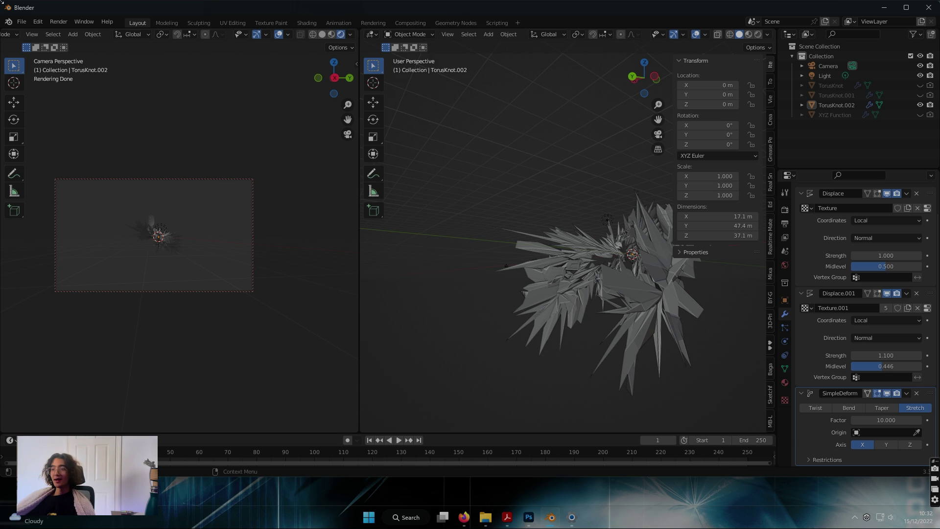
scroll(454, 242, "down", 1)
scroll(531, 271, "down", 1)
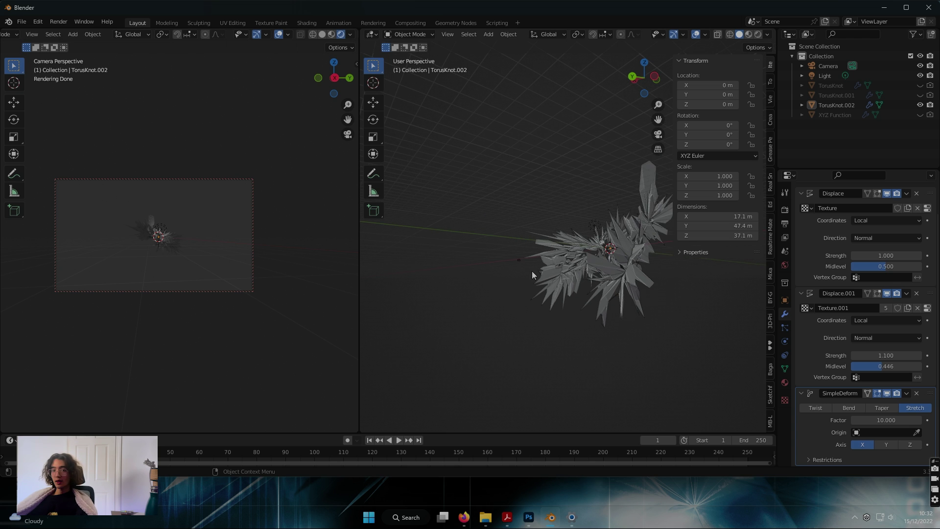
scroll(520, 267, "up", 2)
middle_click_drag(513, 265, 572, 289)
scroll(571, 289, "down", 1)
Select the camera and open its lens settings, including the focal length field
left_click(250, 271)
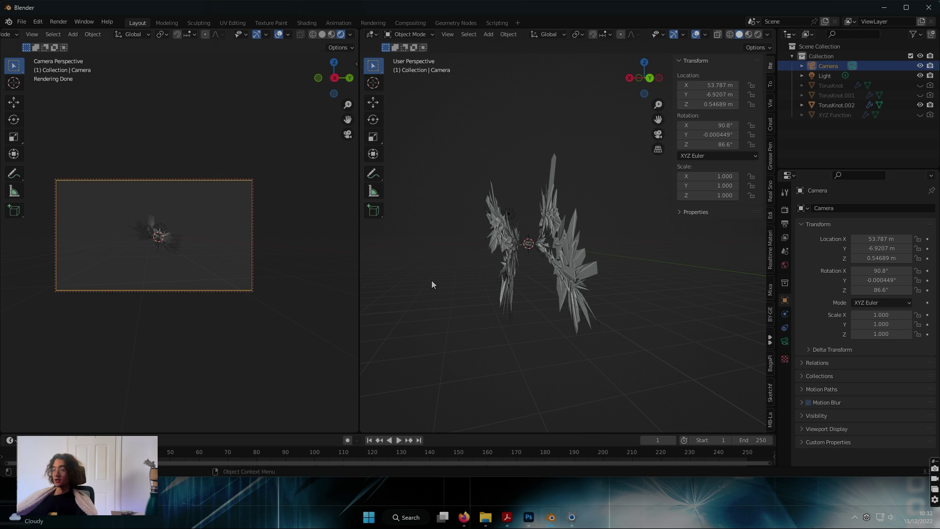
left_click(784, 341)
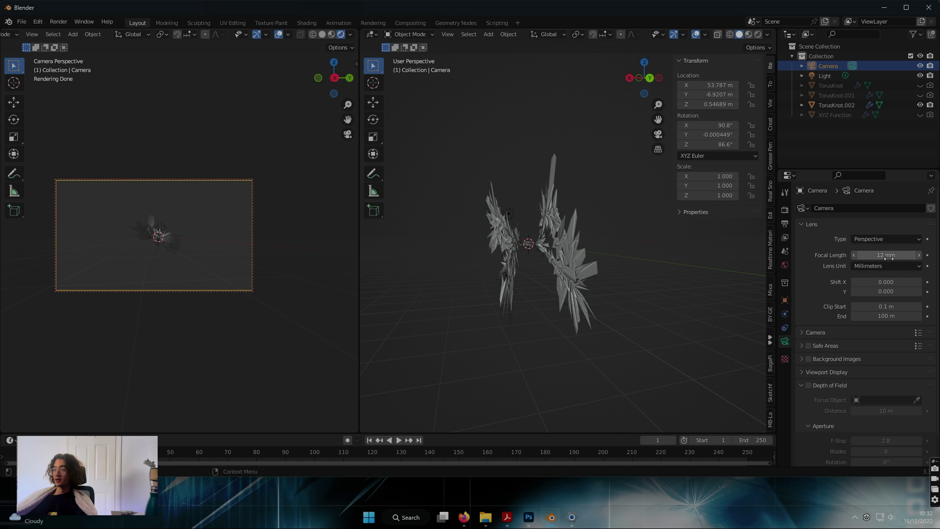
double_click(865, 255)
key("Return")
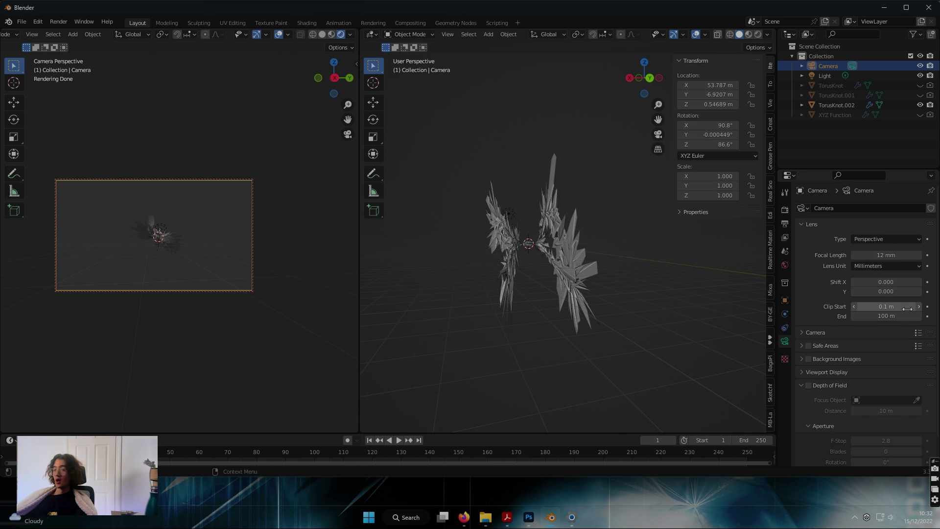
scroll(891, 305, "down", 2)
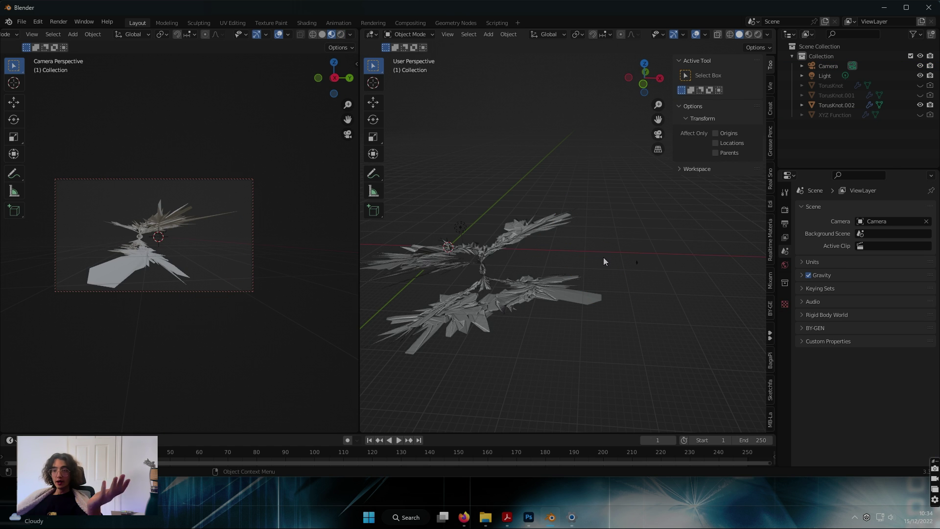
Delete the stretched TorusKnot.002 from the scene and unhide TorusKnot.001 in its place
left_click(524, 241)
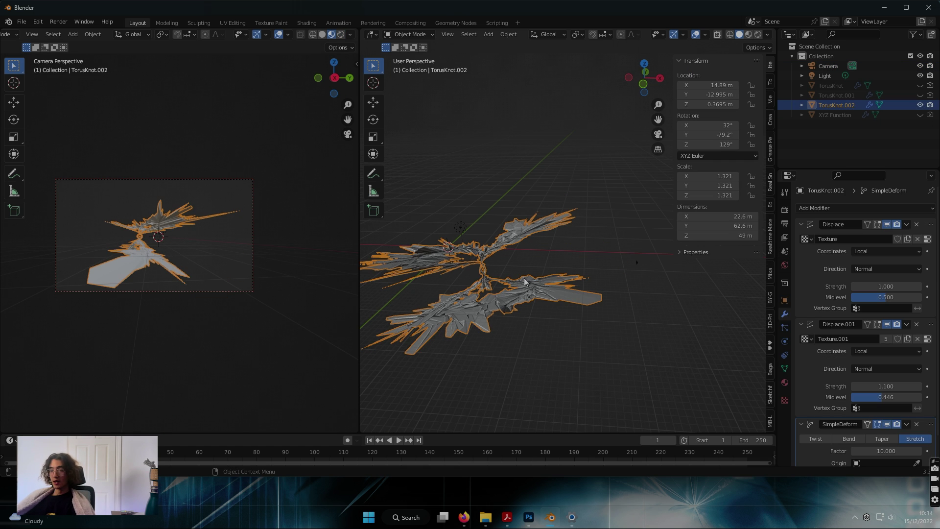
key("Delete")
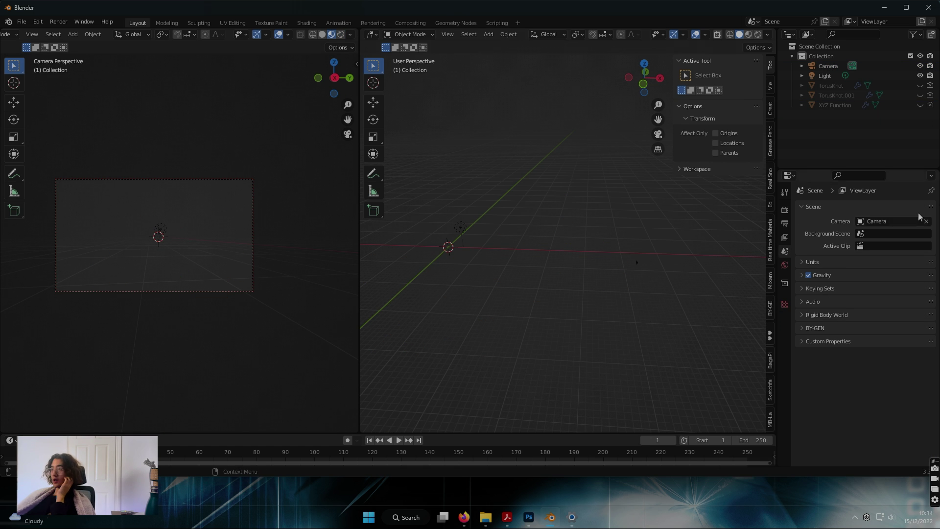
left_click(920, 96)
left_click(920, 96)
left_click(920, 85)
left_click(920, 86)
left_click(920, 95)
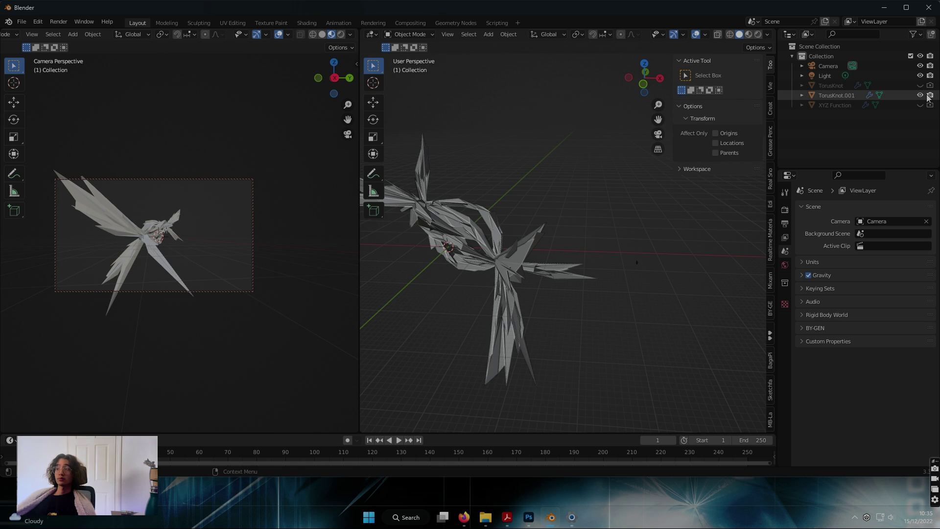
Select TorusKnot.001 and review its modifier stack down to the Simple Deform settings
left_click(838, 96)
left_click(785, 314)
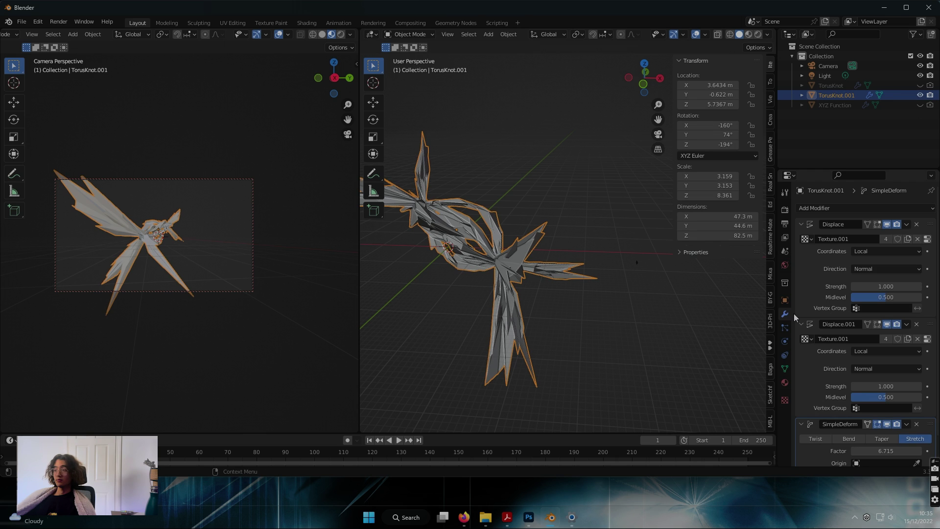
scroll(867, 316, "down", 2)
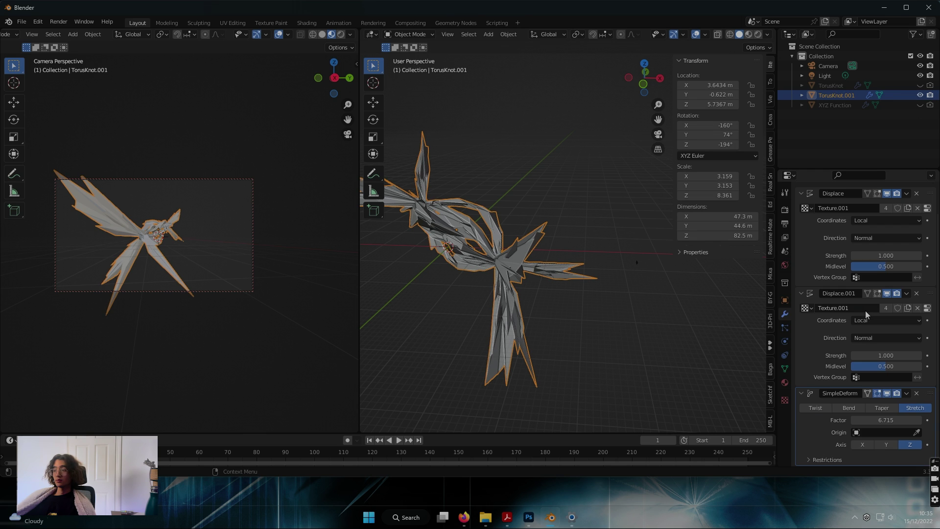
Create a new material for TorusKnot.001 in the Shader Editor, with Metallic at 1 and Roughness lowered to about 0.11
left_click(371, 34)
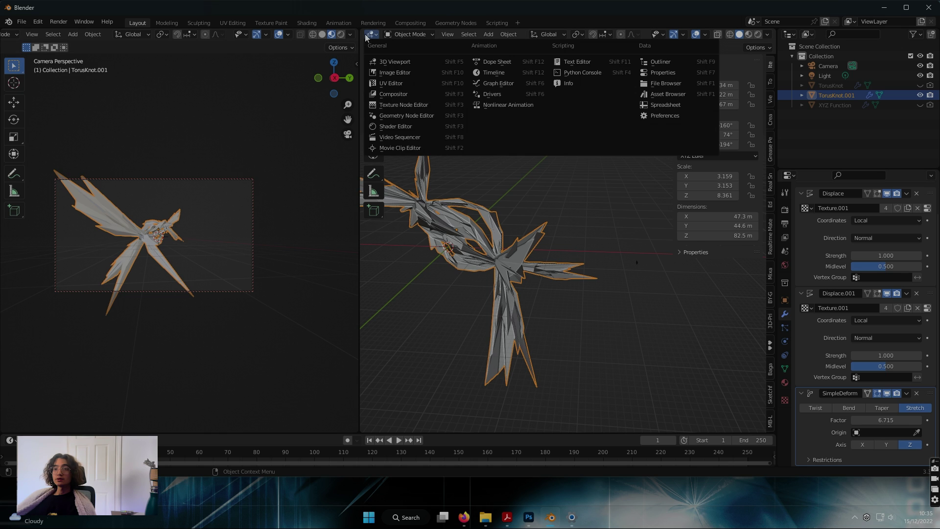
left_click(402, 126)
left_click(603, 34)
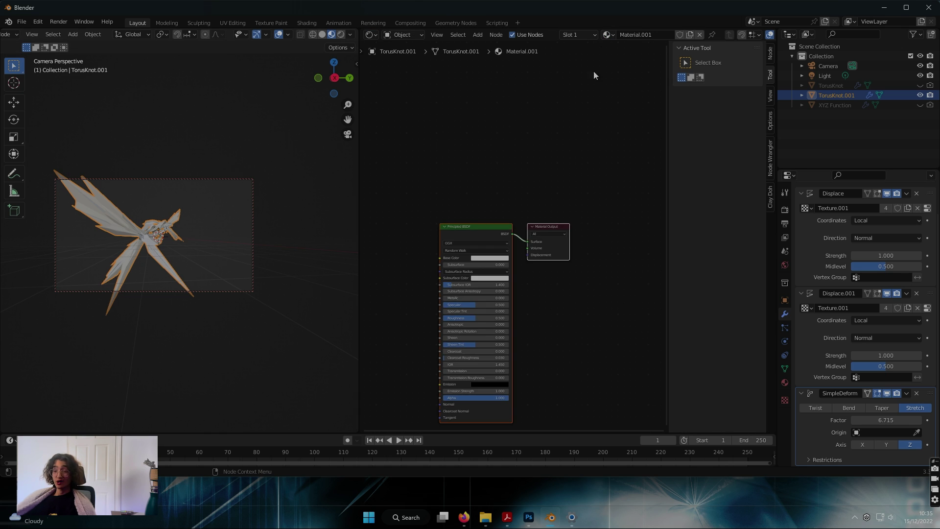
left_click_drag(465, 298, 460, 319)
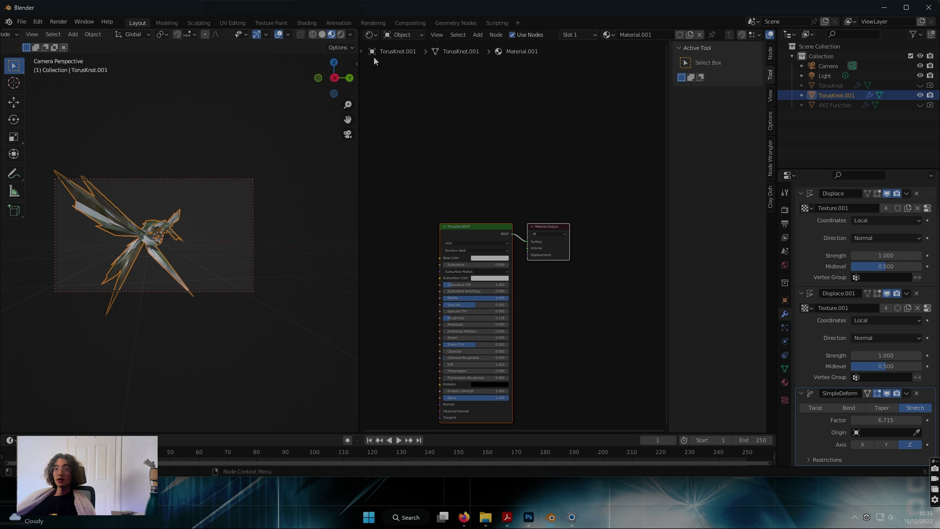
Switch the Shader Editor to the World nodes and insert an Environment Texture node before the World Output
left_click(402, 34)
left_click(408, 63)
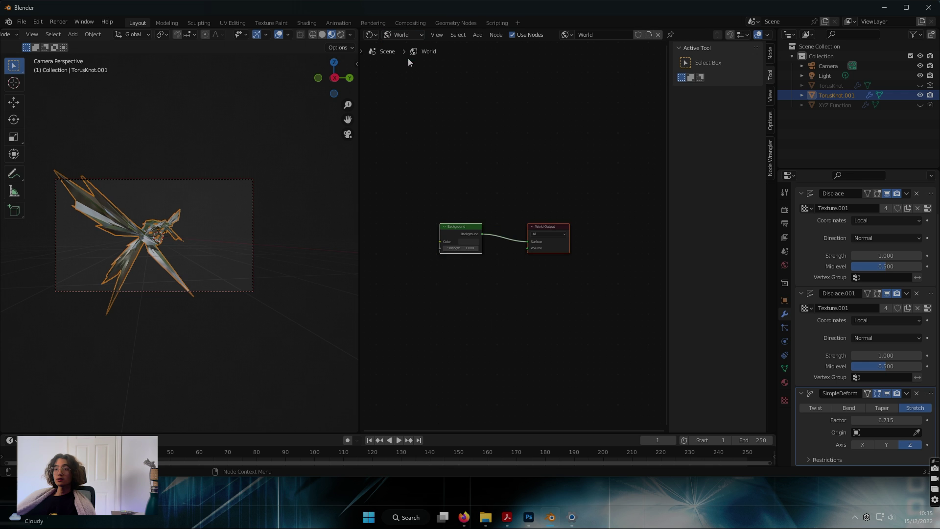
key("shift+a")
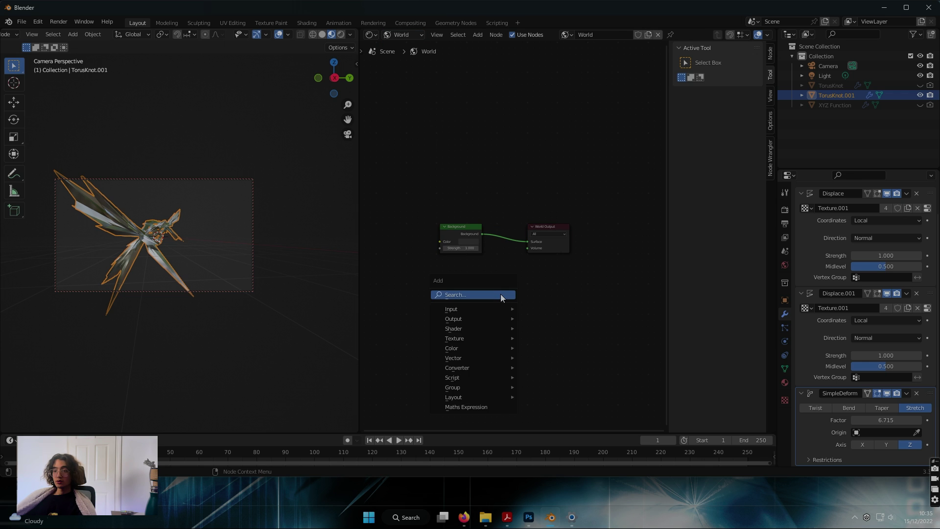
left_click(501, 294)
type("env")
key("Return")
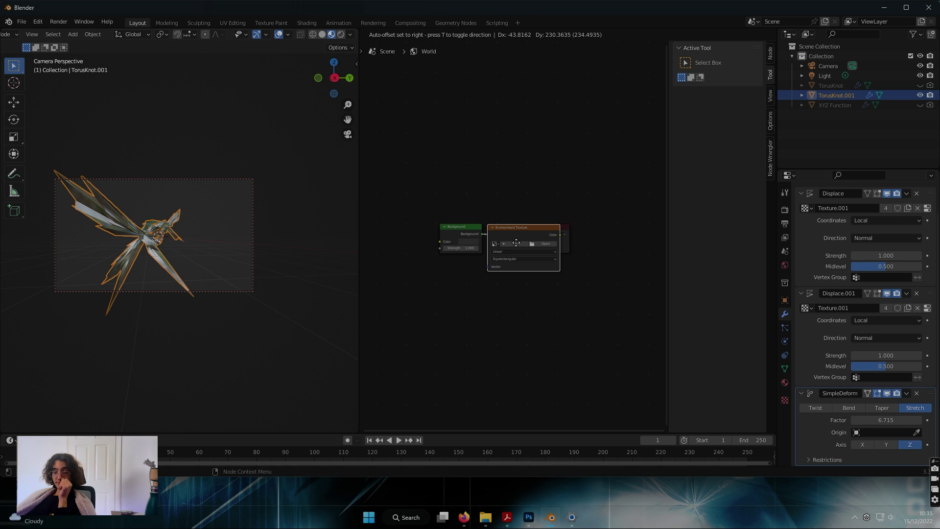
left_click(512, 242)
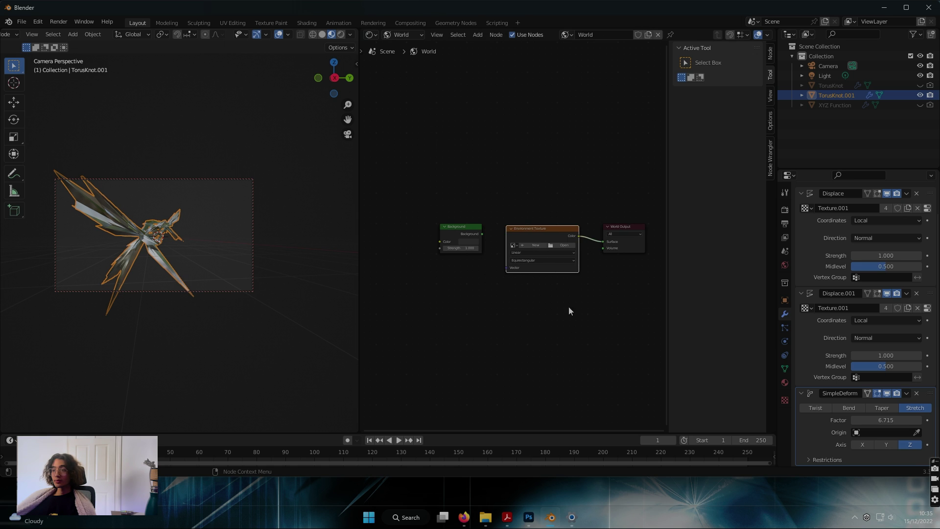
Load studio_small_02_4k.exr from the HDRIS folder into the Environment Texture node
left_click(545, 246)
double_click(362, 303)
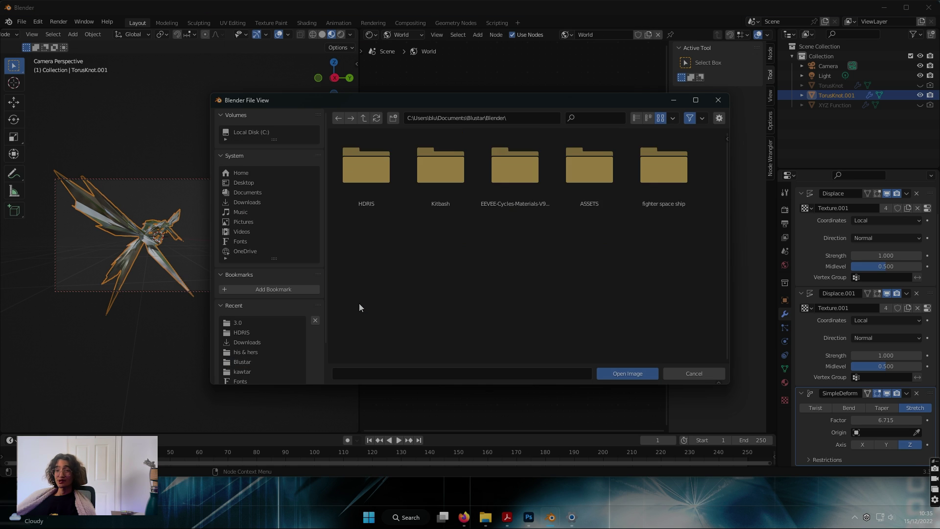
double_click(397, 176)
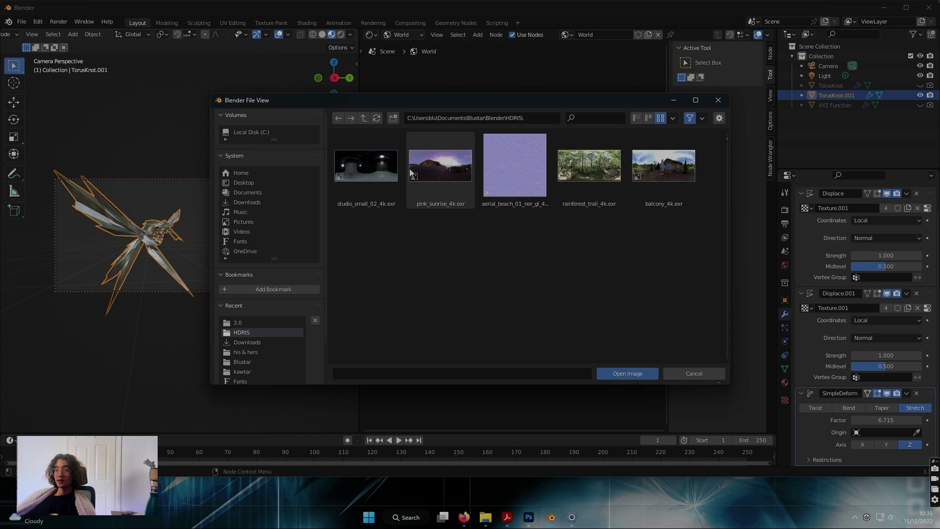
double_click(369, 169)
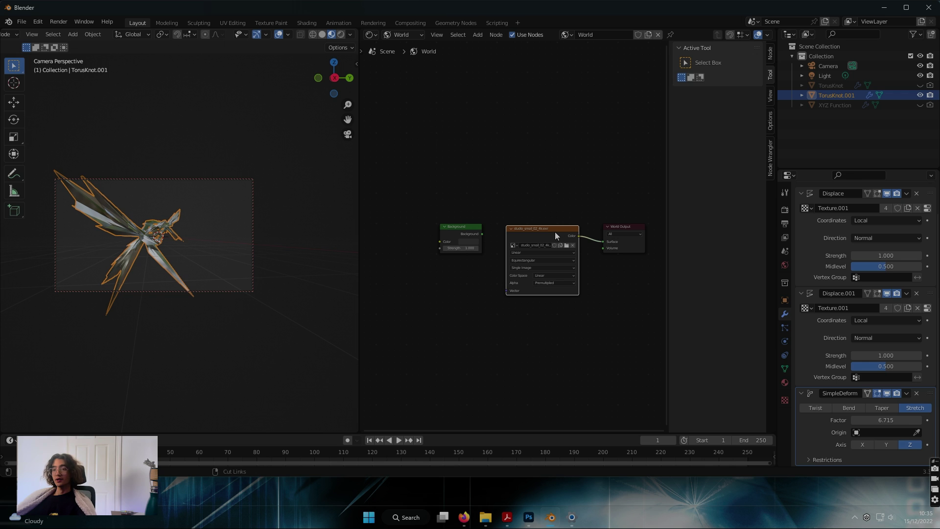
Attach Mapping and Texture Coordinate nodes to the environment texture, and delete the unused Background node
key("ctrl+t")
left_click(469, 228)
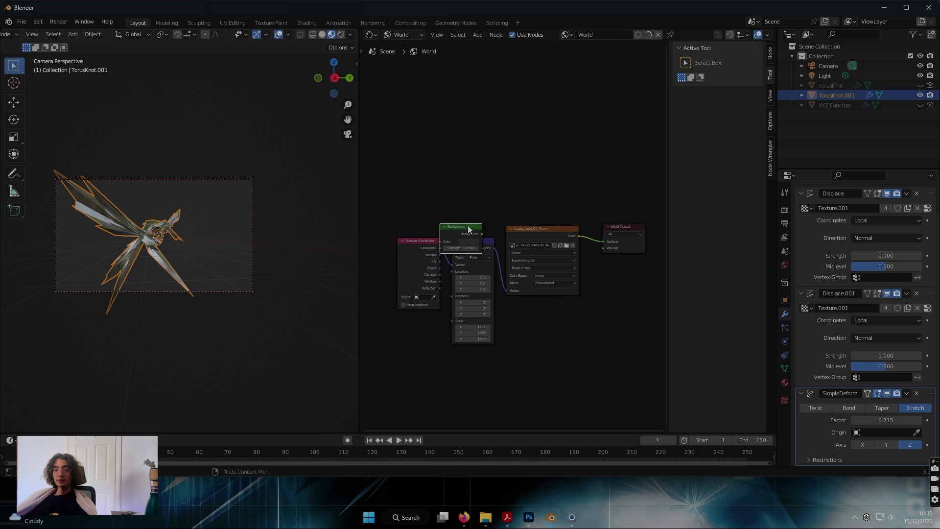
left_click_drag(469, 228, 466, 206)
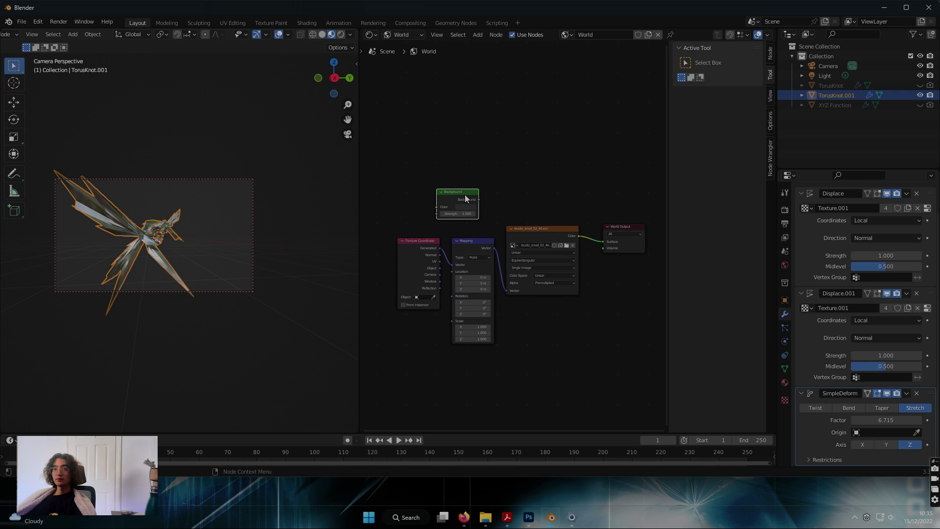
key("x")
Enable Scene Lights and Scene World in the camera view's Material Preview shading
left_click(351, 34)
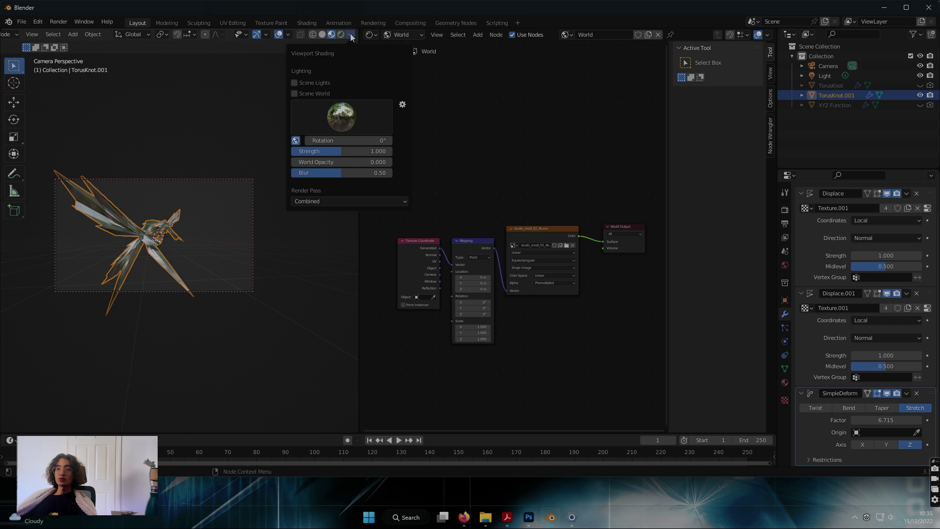
left_click(317, 84)
left_click(318, 93)
left_click(350, 35)
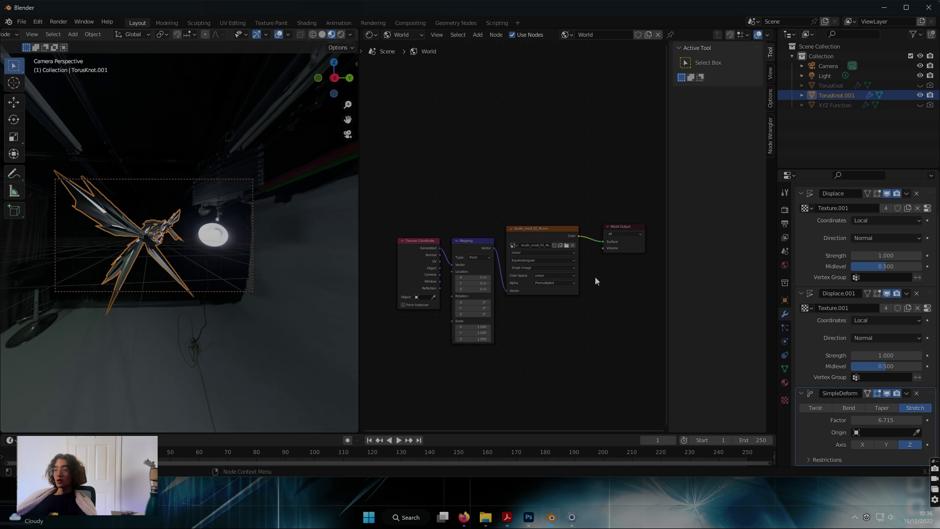
Enable the Transparent film option in the Cycles render settings
left_click(785, 237)
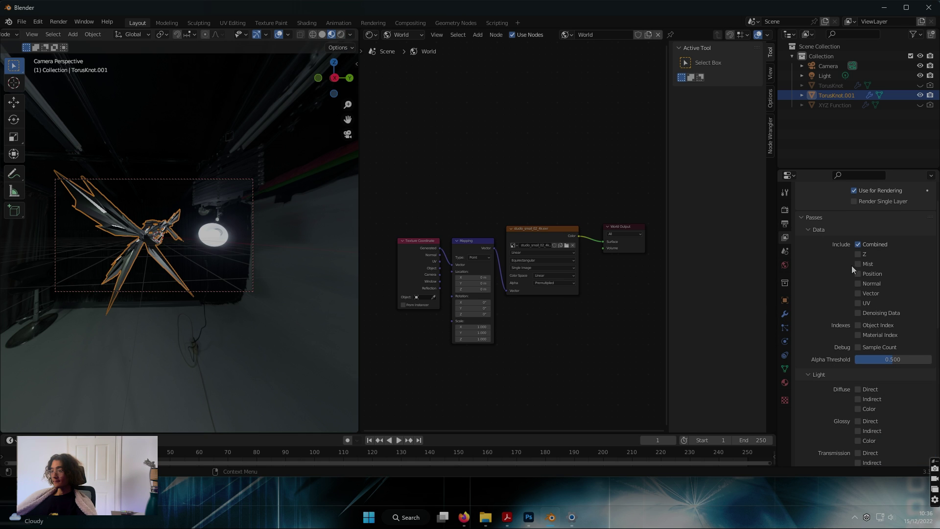
left_click(785, 223)
scroll(807, 415, "down", 2)
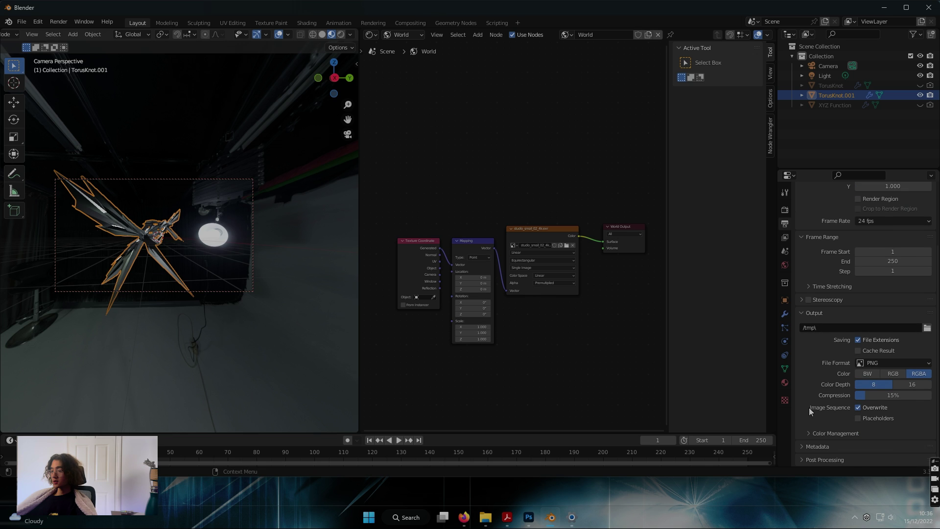
left_click(785, 210)
scroll(835, 324, "down", 3)
scroll(834, 324, "down", 9)
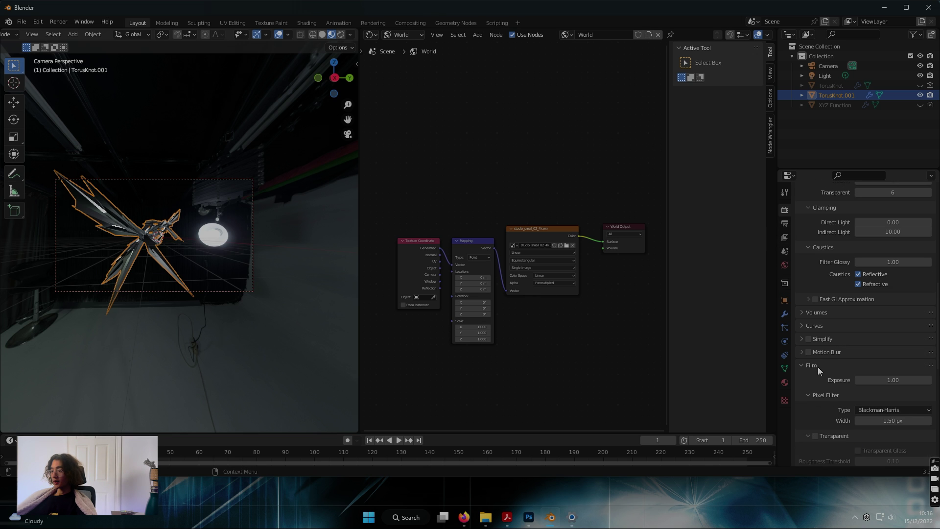
scroll(822, 372, "down", 3)
left_click(816, 377)
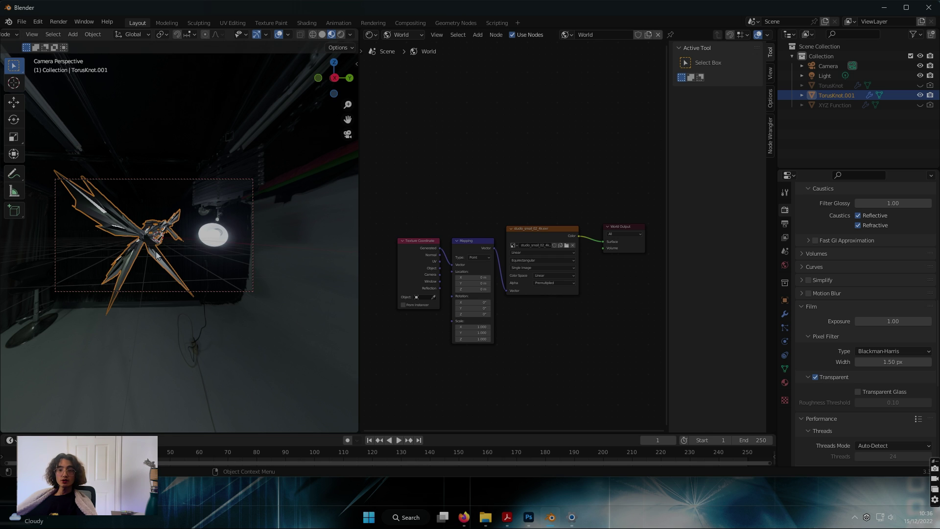
Render a test image of the shape in Cycles and close the render window
left_click(58, 21)
left_click(73, 32)
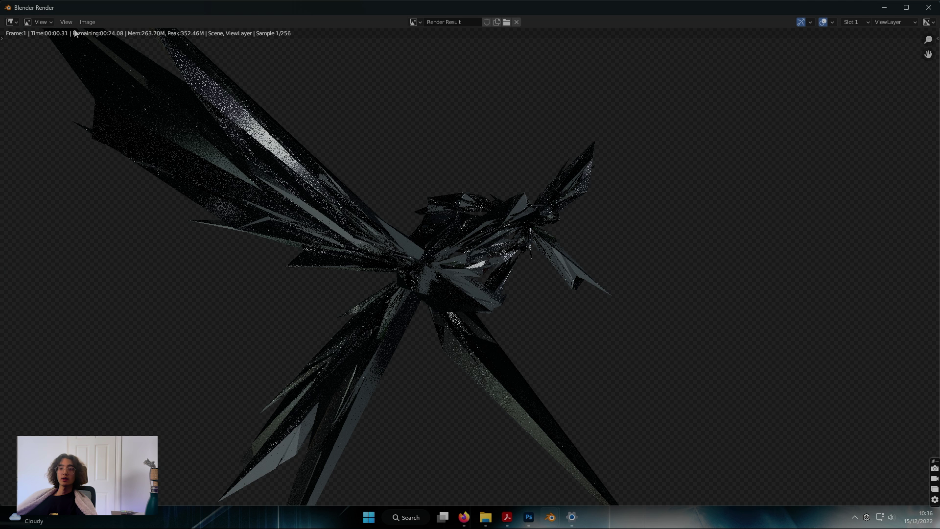
left_click(928, 8)
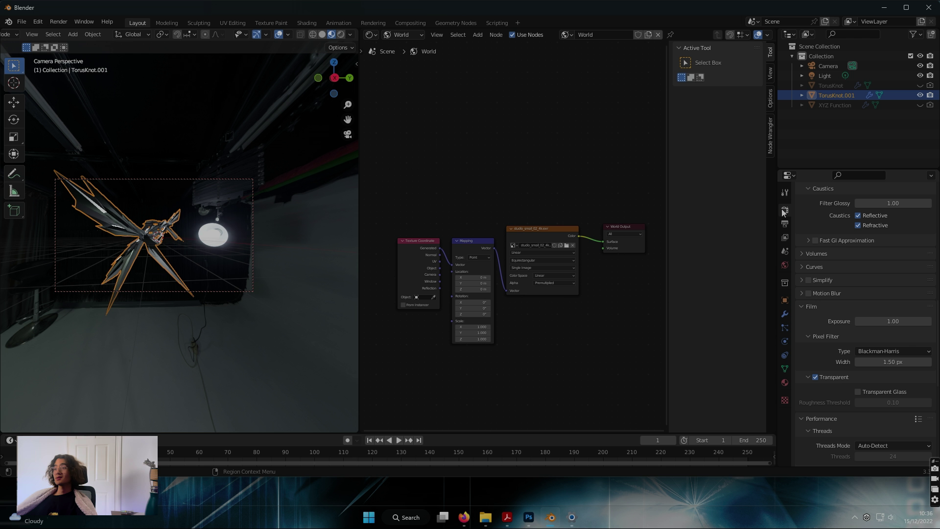
Switch the scene's render engine to Eevee
scroll(845, 221, "up", 15)
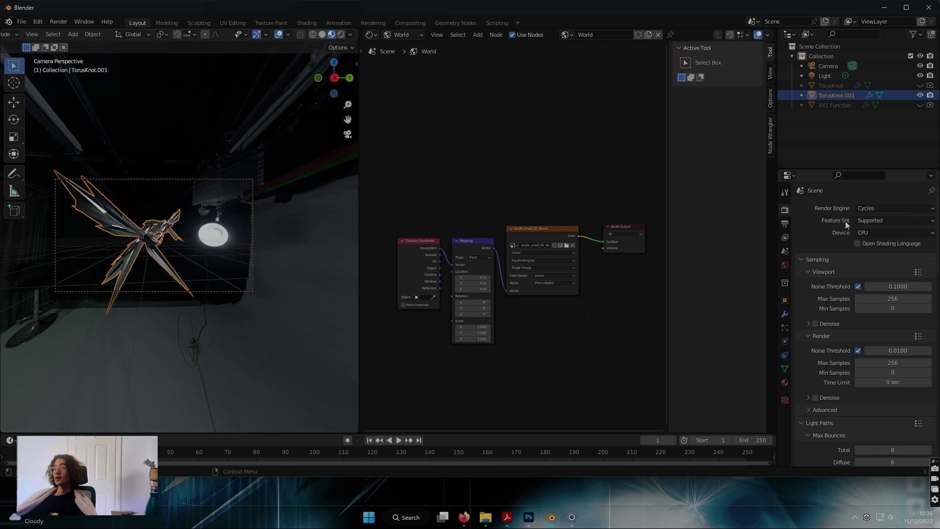
left_click(868, 208)
left_click(869, 223)
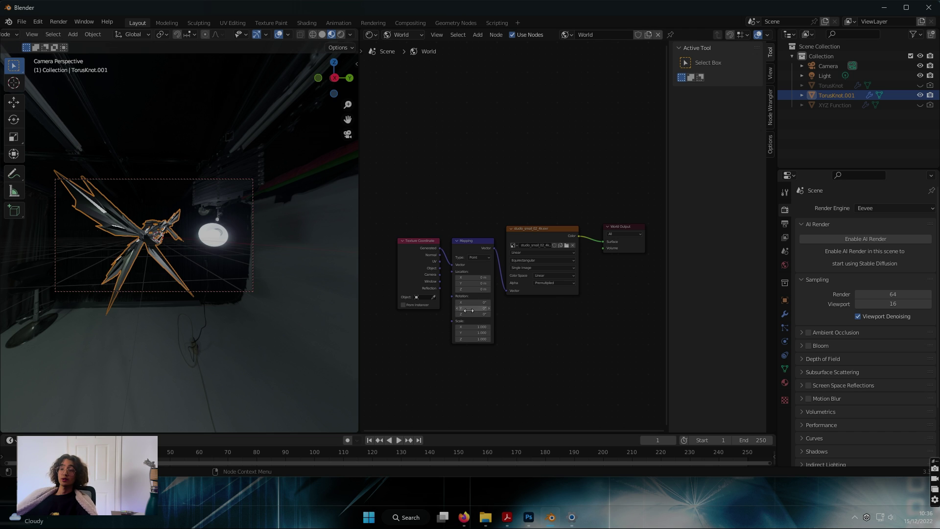
Rotate the environment texture around Z in the Mapping node to relight the shape, and deselect the shape
mouse_move(472, 313)
left_mouse_down()
mouse_move(544, 313)
mouse_move(457, 316)
left_mouse_up()
left_click(287, 227)
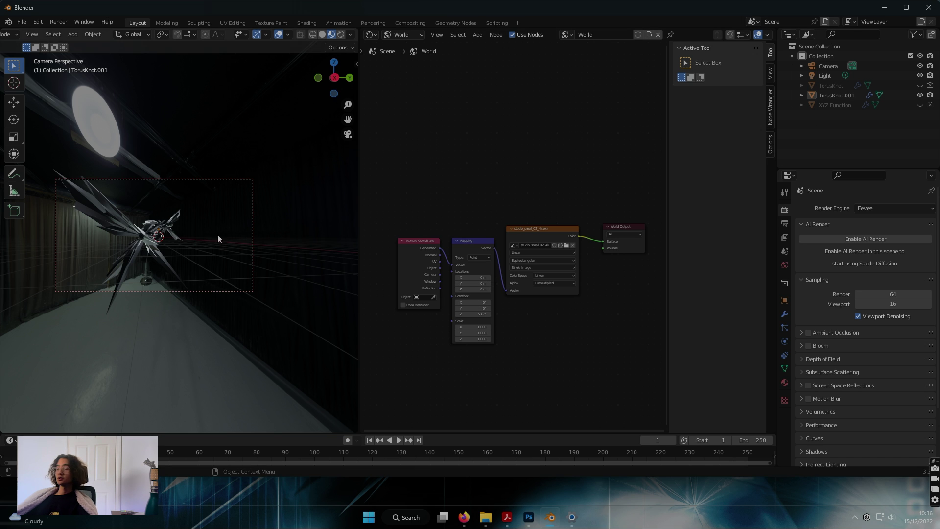
Turn the node editor area into a 3D Viewport, add an area light at the origin, and show its light settings
left_click(370, 34)
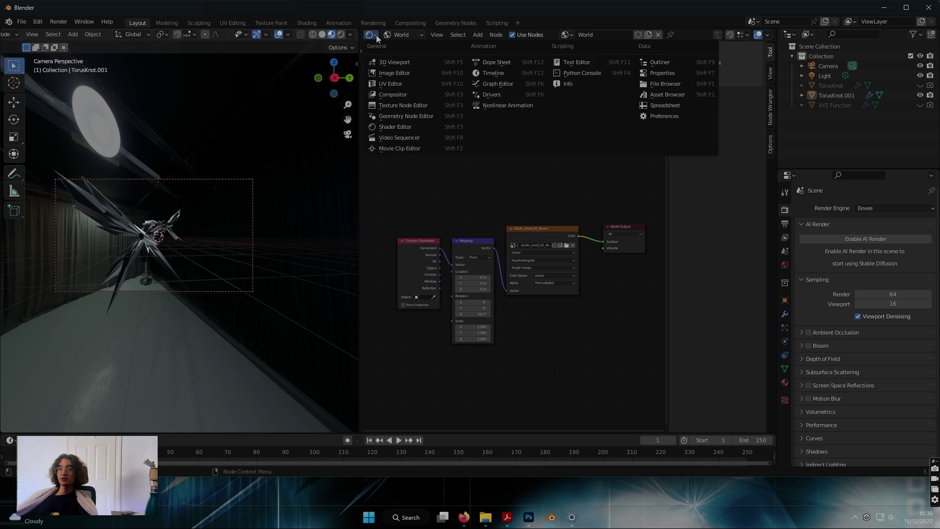
left_click(401, 70)
middle_click_drag(549, 280, 447, 310)
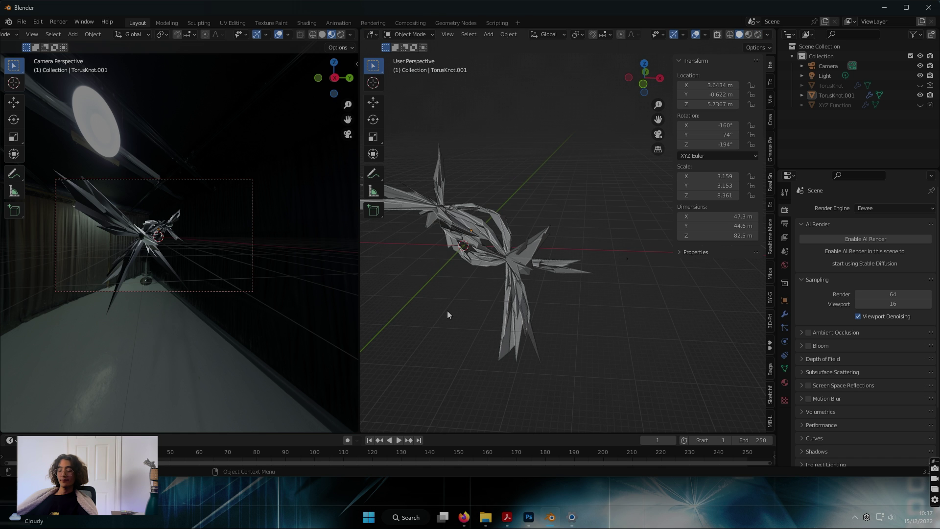
key("shift+a")
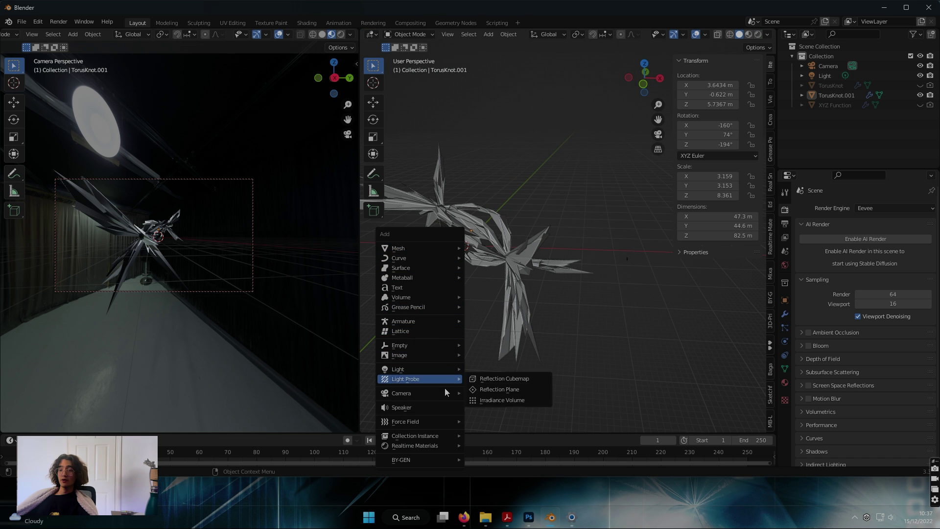
mouse_move(444, 370)
left_click(490, 399)
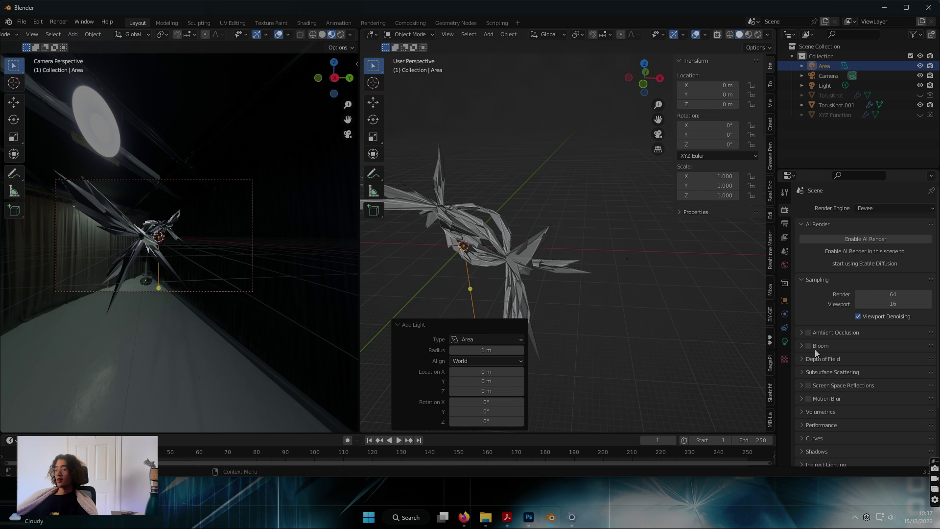
left_click(785, 342)
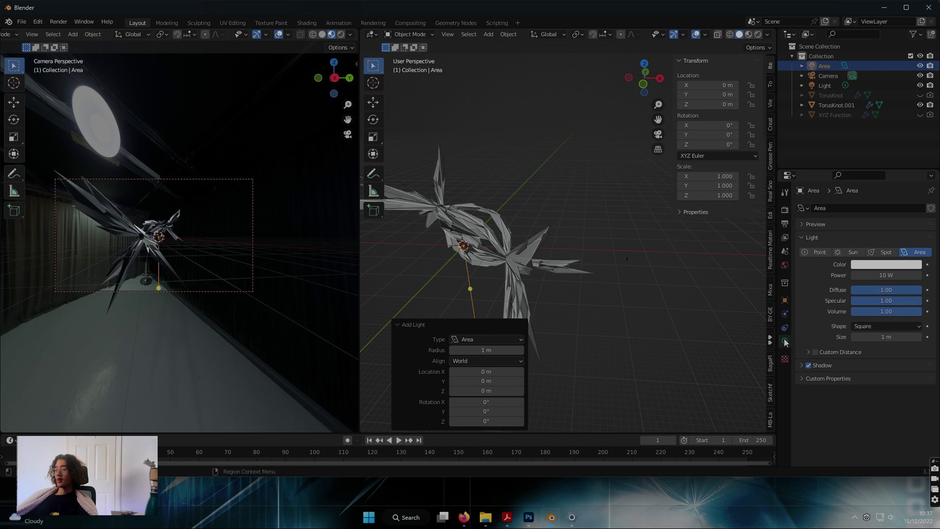
Enable Ambient Occlusion in the Eevee settings and compare the view with Bloom on and off, leaving Bloom off
left_click(785, 209)
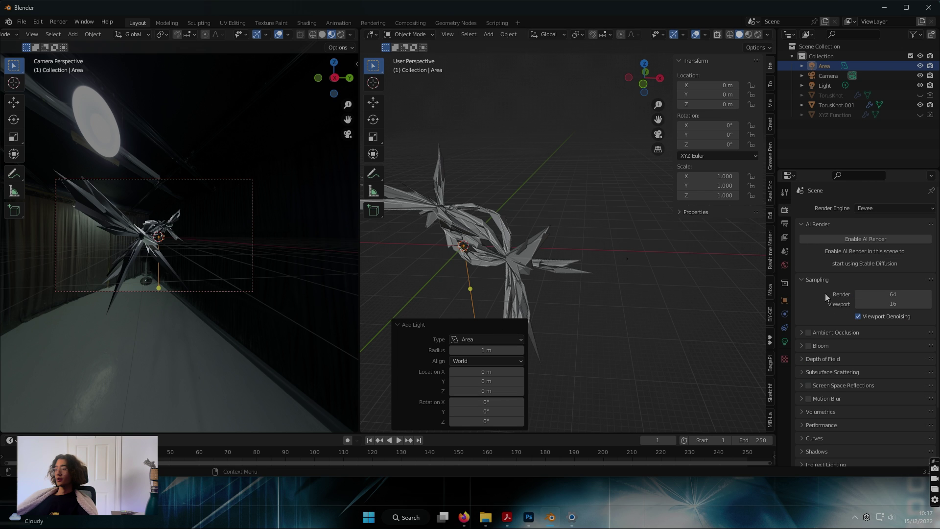
left_click(809, 346)
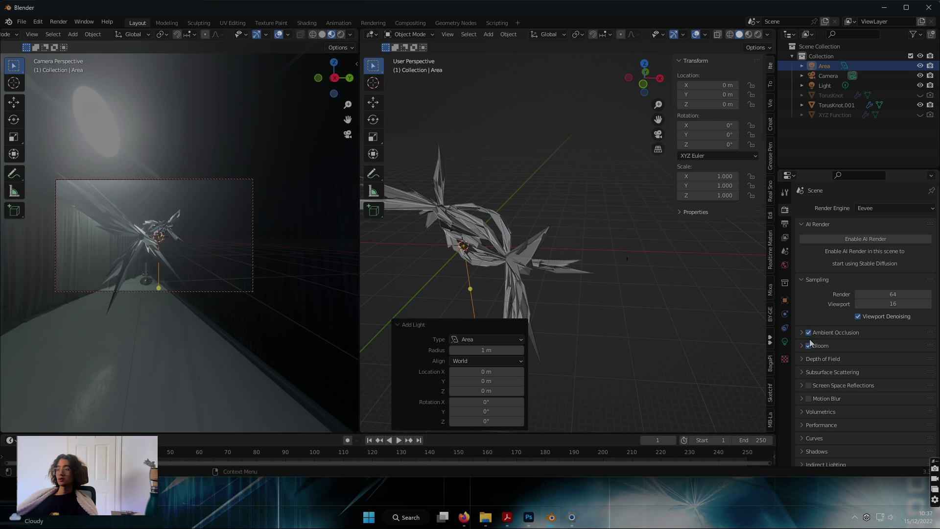
left_click(808, 346)
left_click(808, 346)
left_click(808, 346)
left_click(809, 345)
left_click(808, 346)
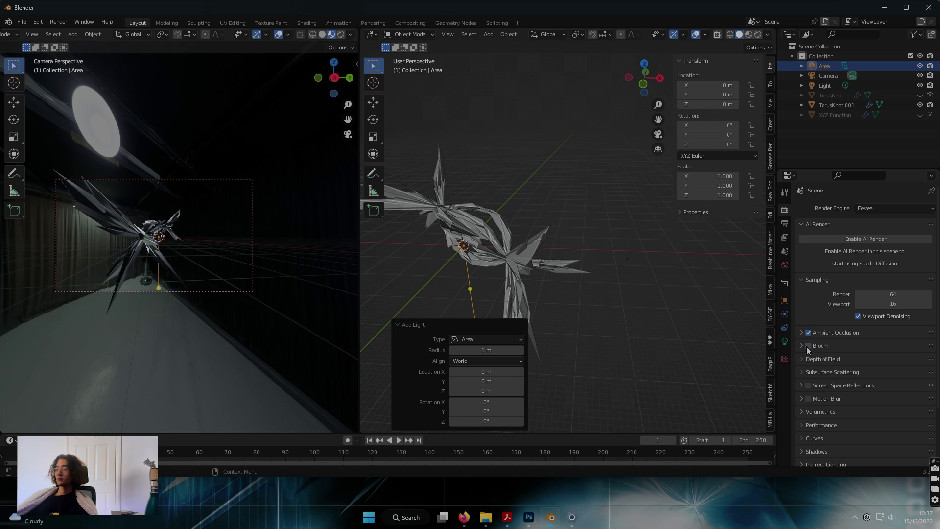
Enable Screen Space Reflections with Refraction in the Eevee render settings
left_click(808, 385)
scroll(815, 382, "down", 2)
left_click(822, 374)
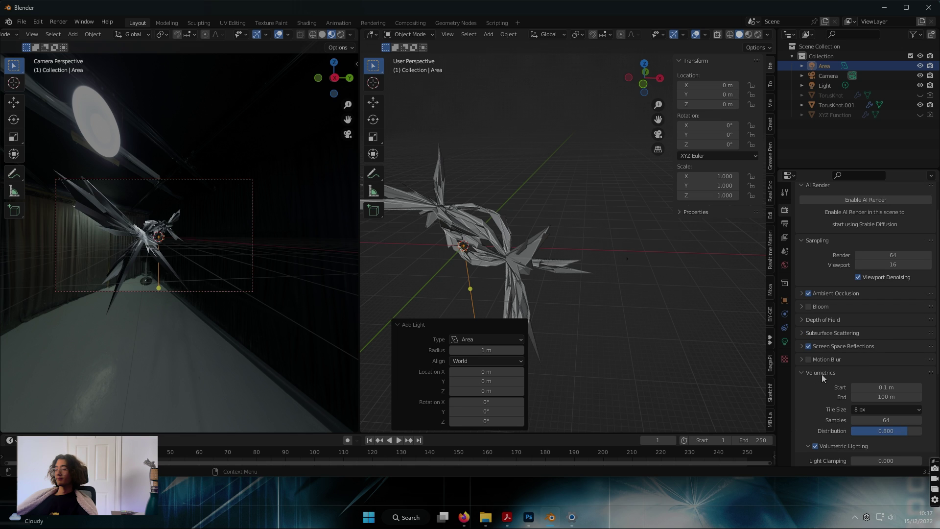
left_click(821, 374)
left_click(834, 349)
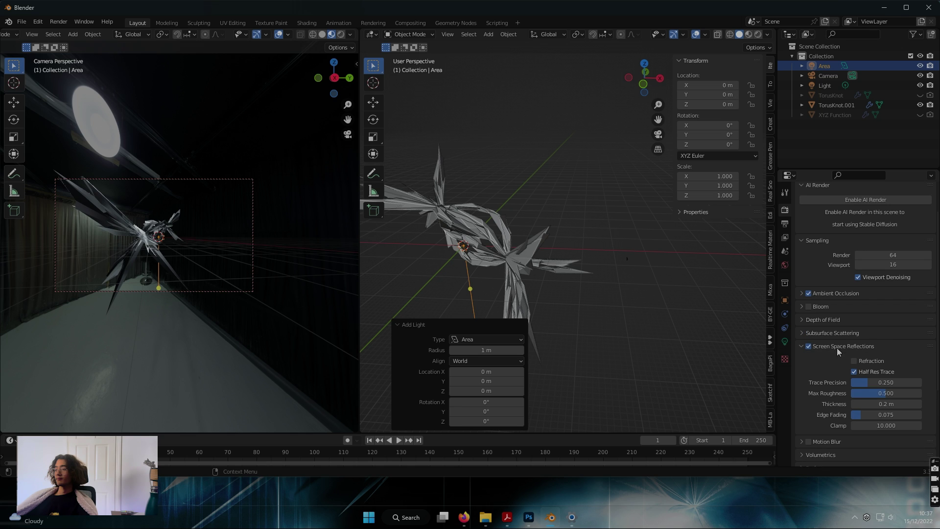
scroll(874, 392, "down", 6)
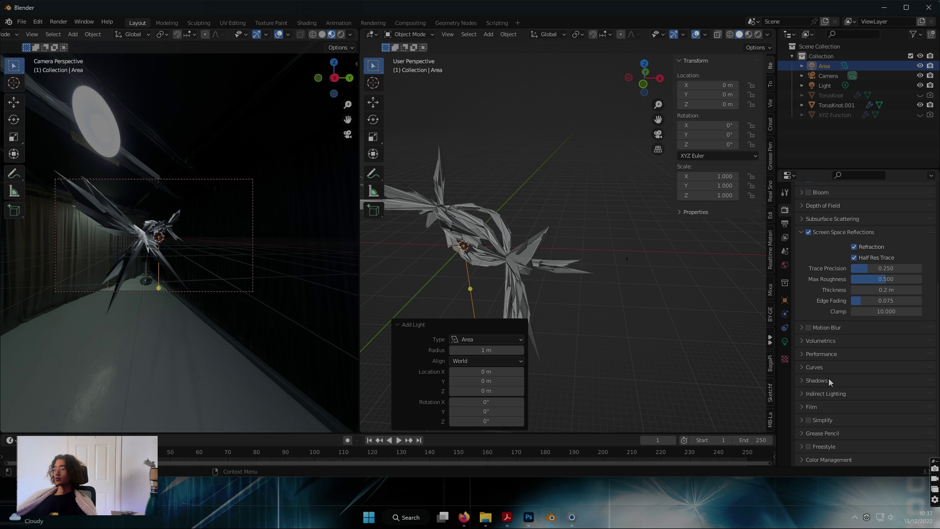
left_click(823, 381)
left_click(816, 366)
left_click(816, 366)
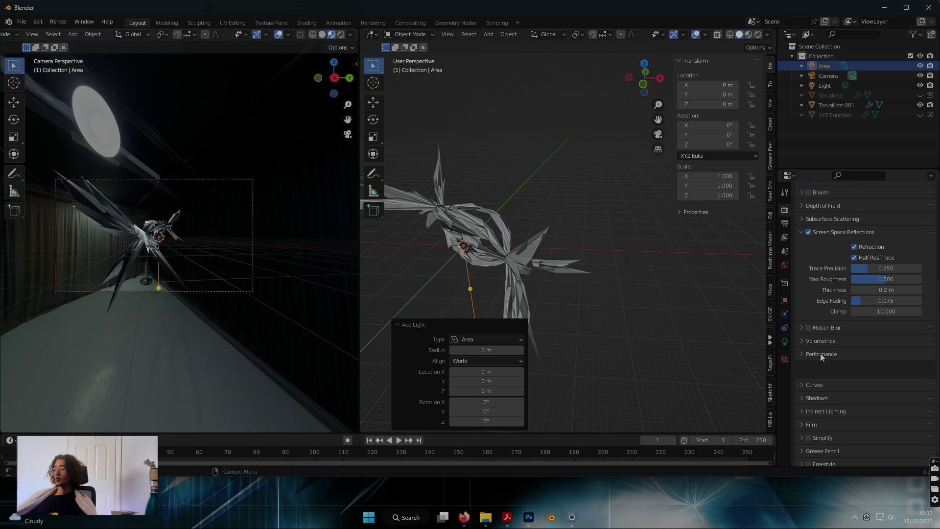
left_click(820, 354)
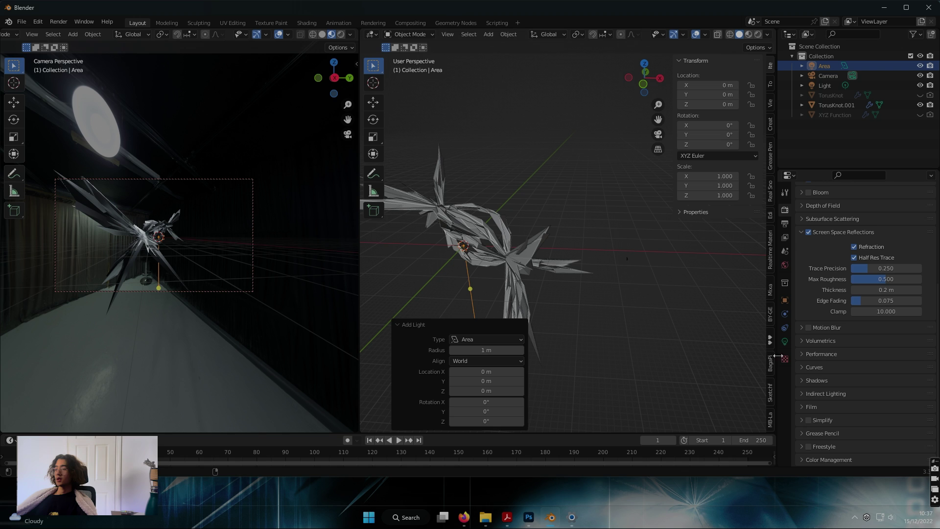
Set the camera's Passepartout opacity to 1.000 so everything outside the frame is blacked out
left_click(229, 290)
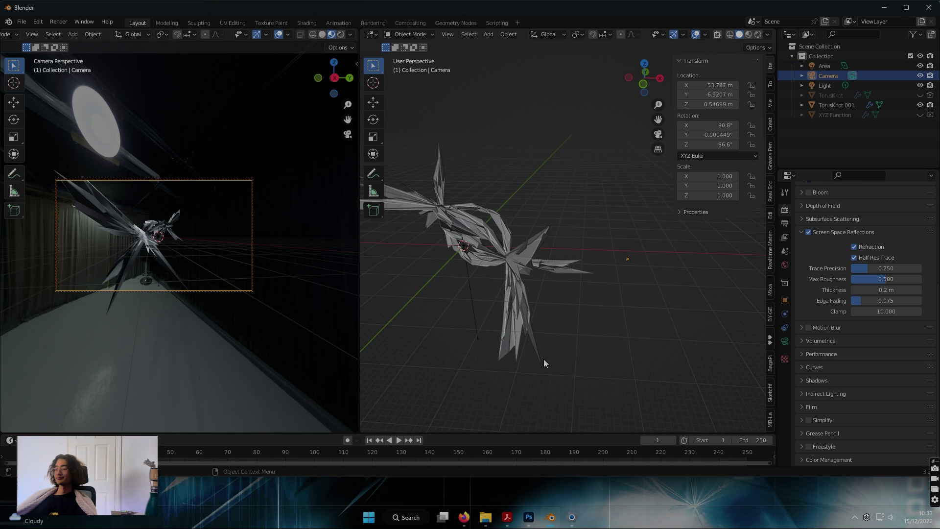
left_click(785, 341)
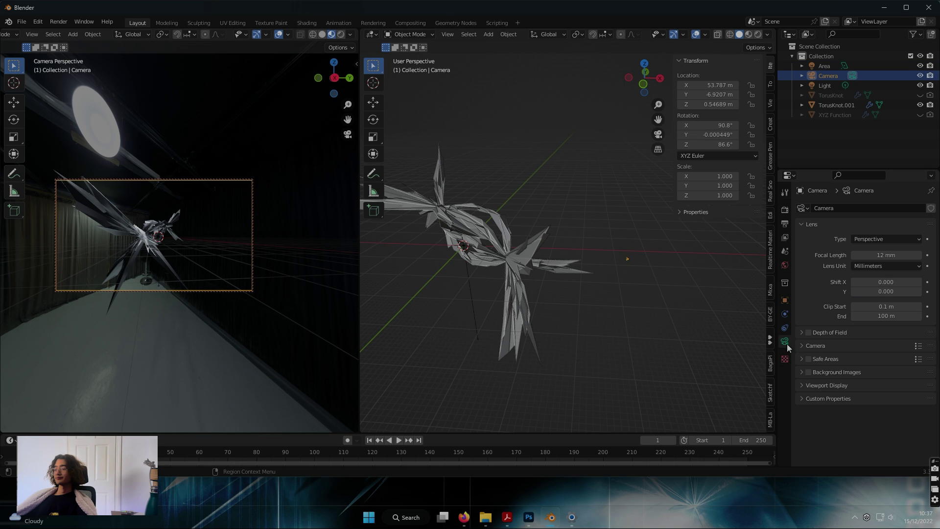
left_click(827, 385)
scroll(882, 424, "down", 1)
left_click_drag(883, 430, 921, 430)
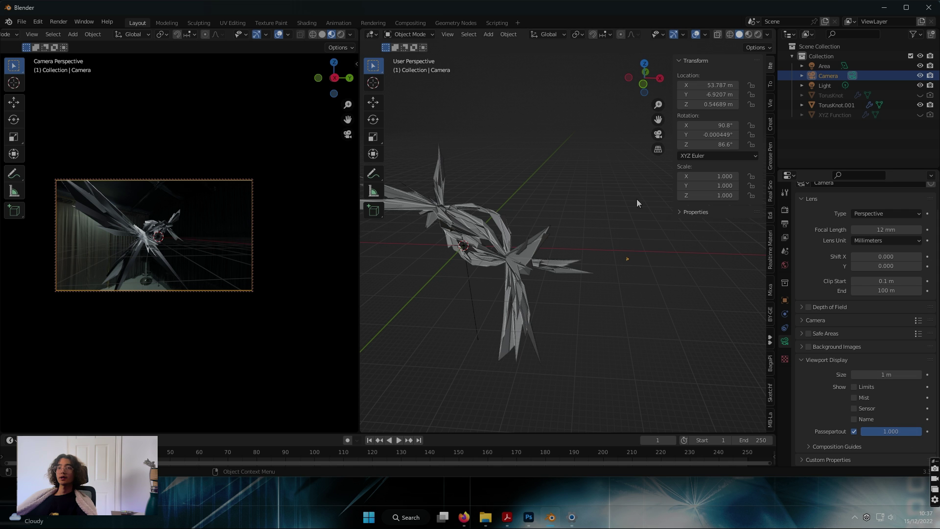
Duplicate an area light, offsetting the copy by about -22.7 m in X, 28.6 m in Y and 38.8 m in Z
middle_click_drag(494, 133, 462, 113)
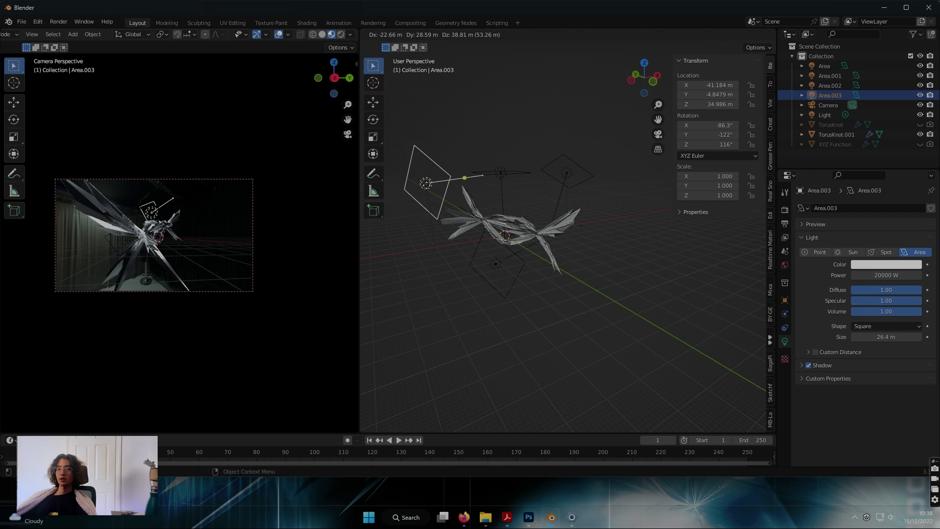
key("shift+d")
left_click(486, 255)
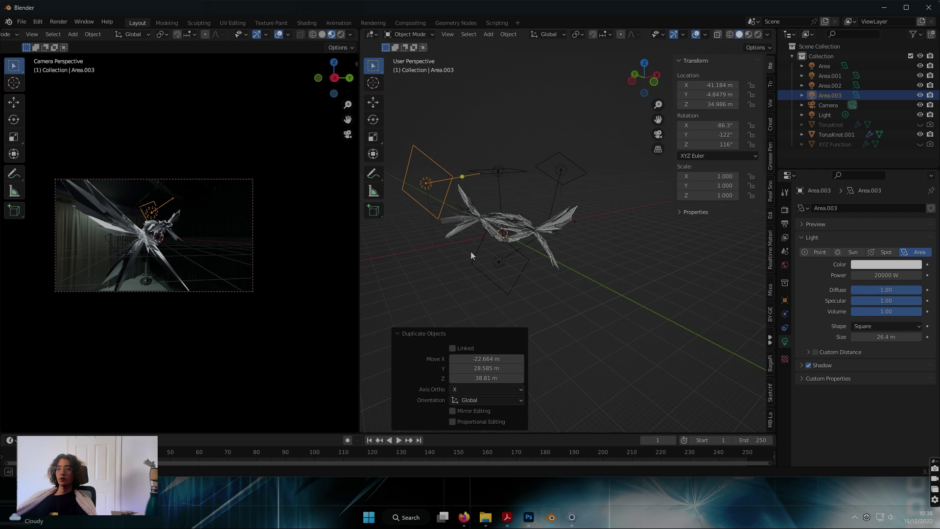
Reposition the duplicated area light beside the abstract shape, checking its placement from several angles
middle_click_drag(481, 260, 610, 275)
key("g")
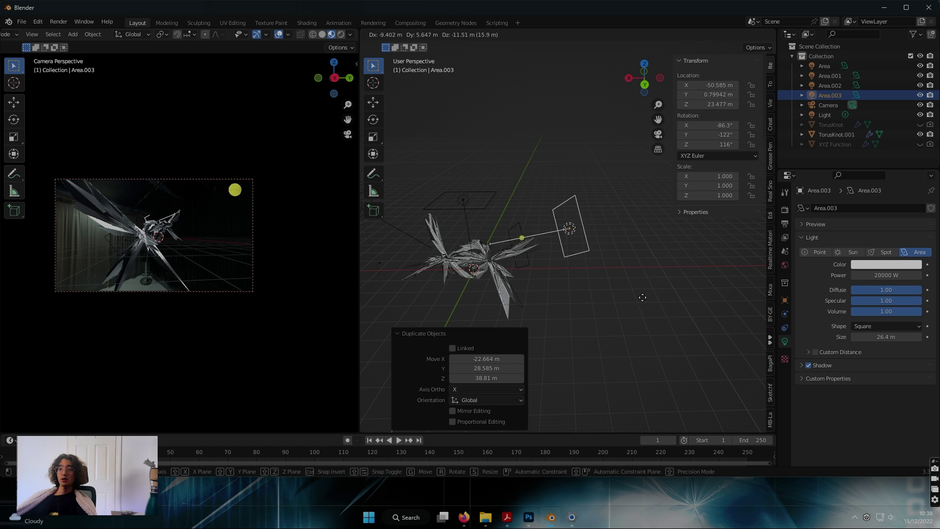
left_click(621, 316)
middle_click_drag(621, 317, 642, 349)
key("g")
left_click(570, 343)
middle_click_drag(570, 342, 613, 275)
key("g")
left_click(690, 316)
mouse_move(612, 275)
left_mouse_down()
mouse_move(640, 306)
mouse_move(616, 281)
left_mouse_up()
middle_click_drag(632, 283, 657, 311)
left_click_drag(623, 287, 557, 247)
key("ctrl+z")
Fine-tune the position of the duplicated area light and select the torus knot shape
middle_click_drag(556, 247, 614, 319)
key("g")
left_click(583, 302)
left_click_drag(589, 305, 565, 240)
left_click(559, 302)
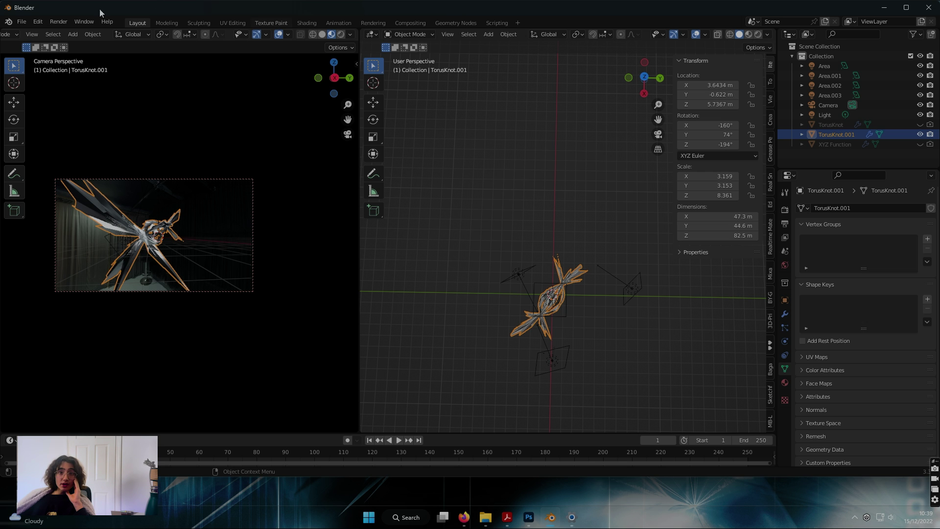
Render the current frame with Eevee, inspect the whole image and its details, and minimise the render window
left_click(58, 22)
left_click(59, 21)
left_click(68, 22)
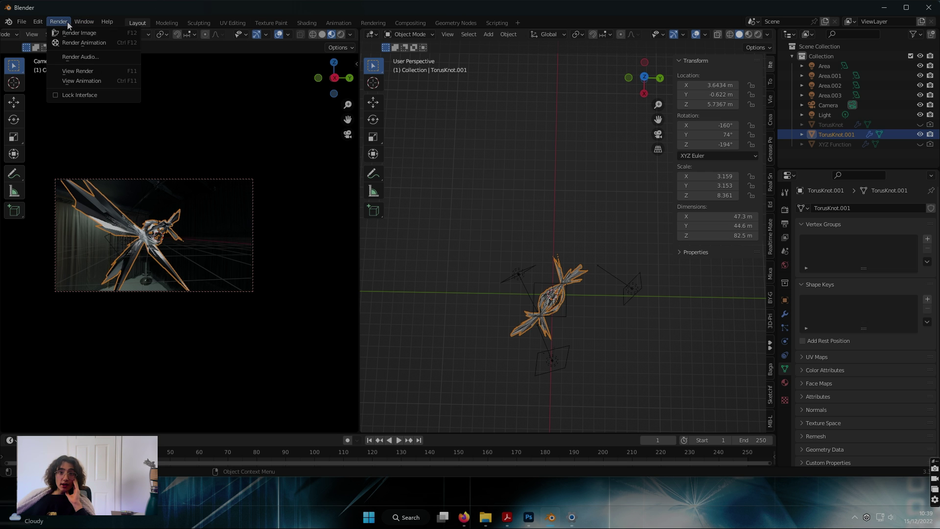
left_click(81, 32)
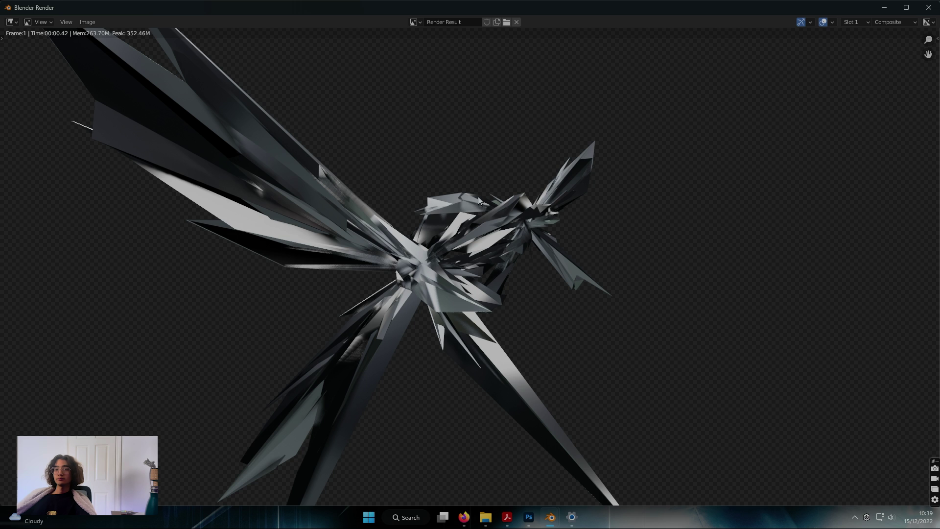
scroll(485, 203, "down", 2)
scroll(495, 213, "down", 1)
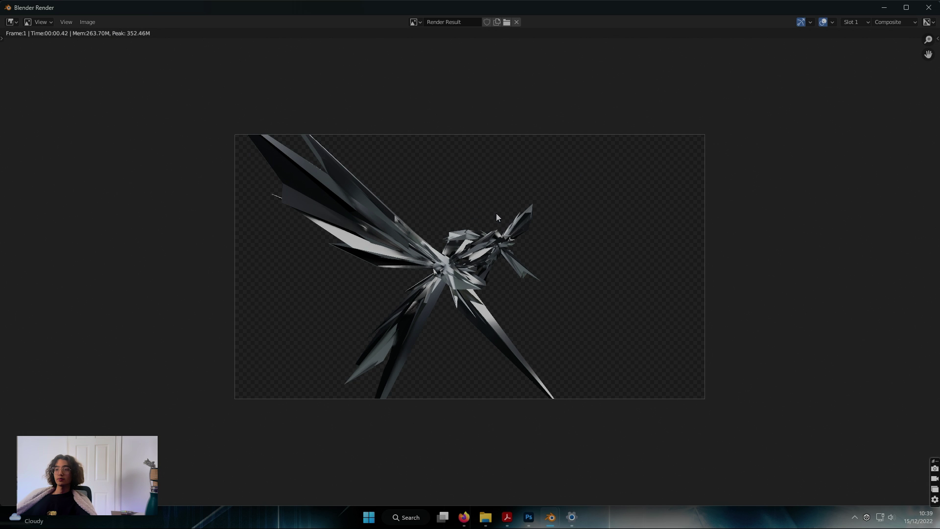
scroll(495, 213, "up", 4)
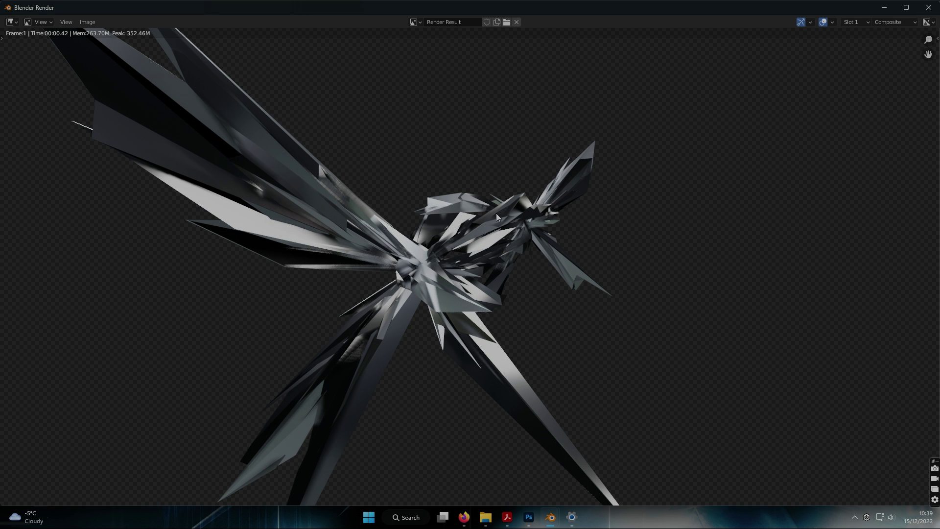
scroll(569, 160, "down", 2)
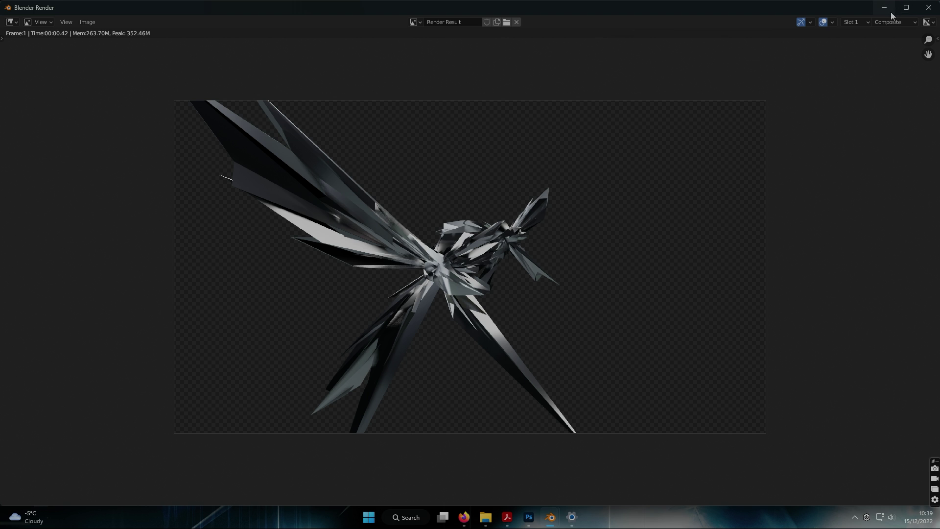
left_click(884, 9)
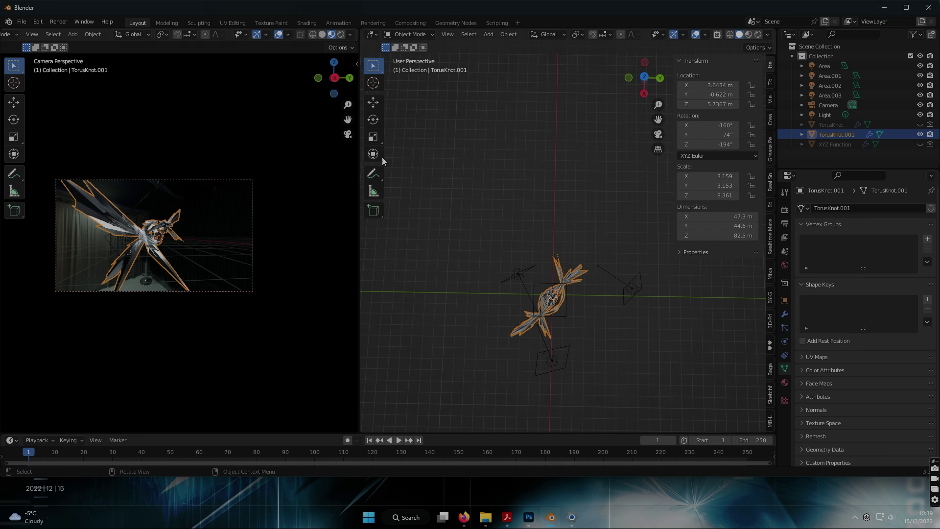
Display the scene's render settings to review the Eevee options
left_click(785, 210)
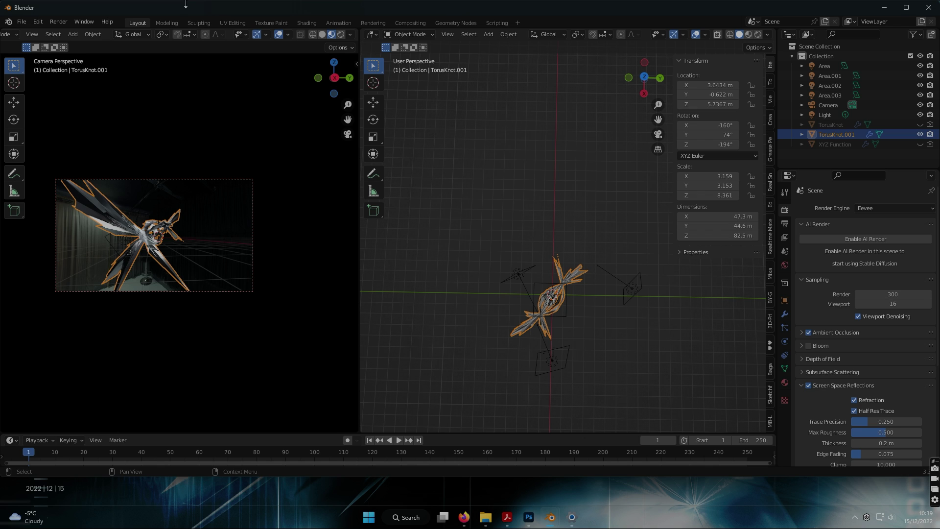
left_click(93, 19)
left_click(74, 31)
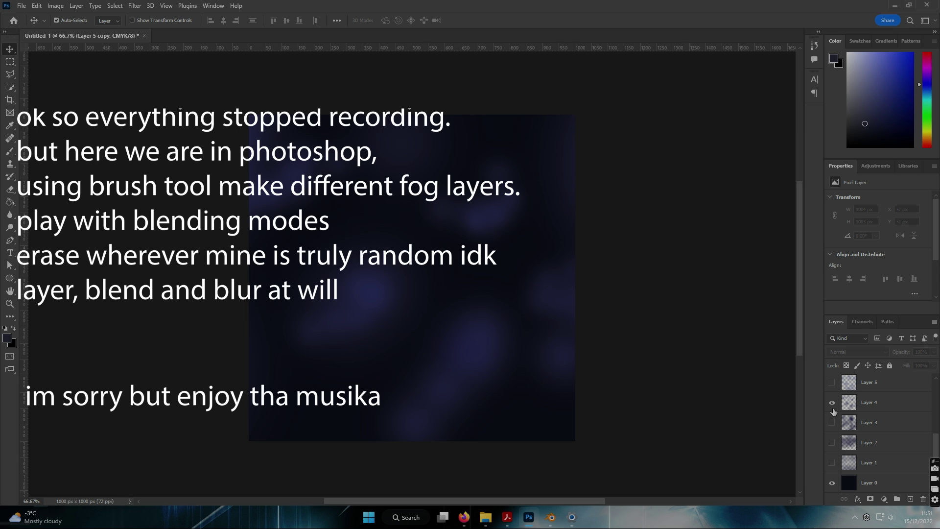
Switch to Photoshop and make the hidden blurred fog layers up to Layer 7 visible, keeping the metal layers hidden
left_click(832, 422)
left_click(832, 402)
left_click(832, 382)
scroll(833, 404, "up", 2)
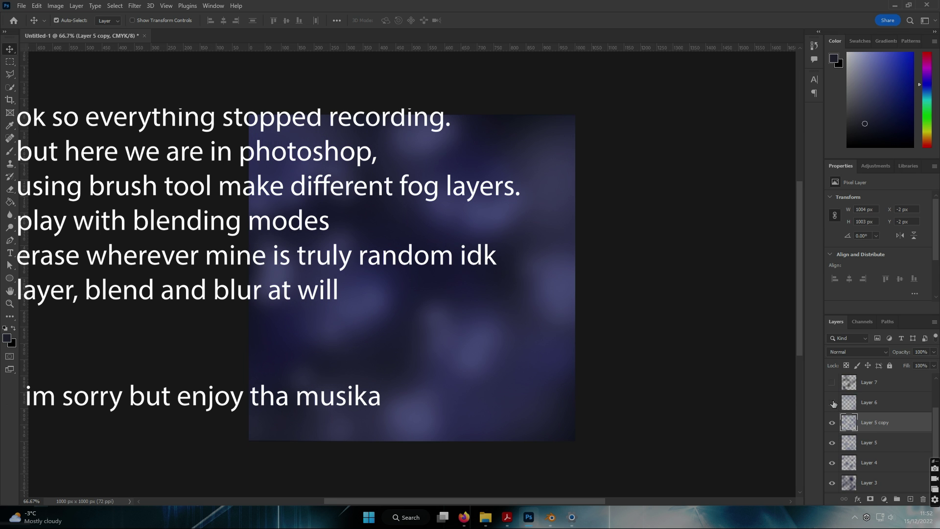
left_click(832, 402)
scroll(830, 404, "up", 1)
left_click(832, 402)
scroll(831, 405, "up", 1)
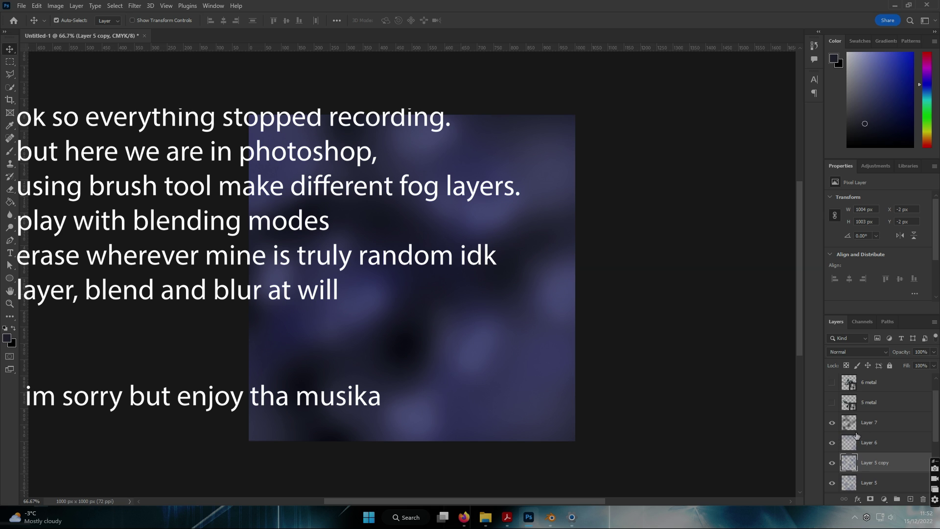
Duplicate Layer 2 and move the copy up the layer stack to directly above Layer 7
scroll(862, 435, "down", 4)
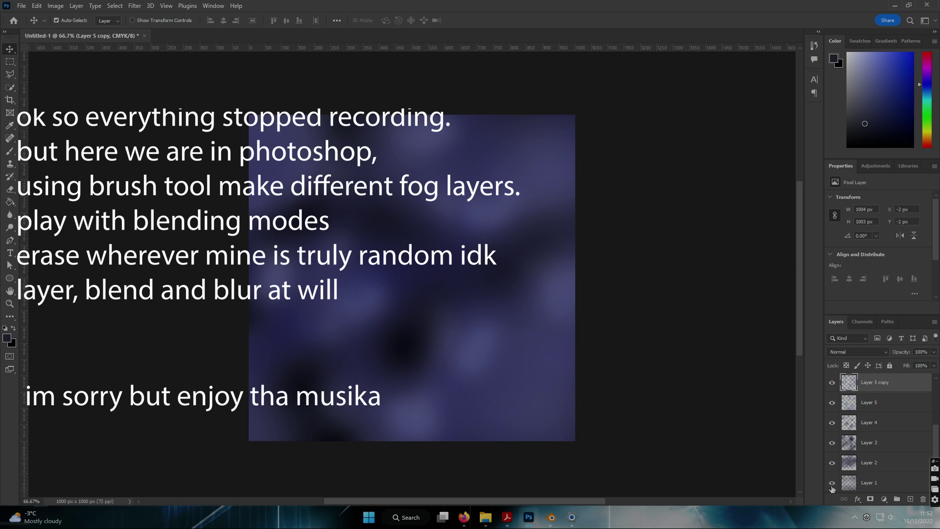
left_click(876, 466)
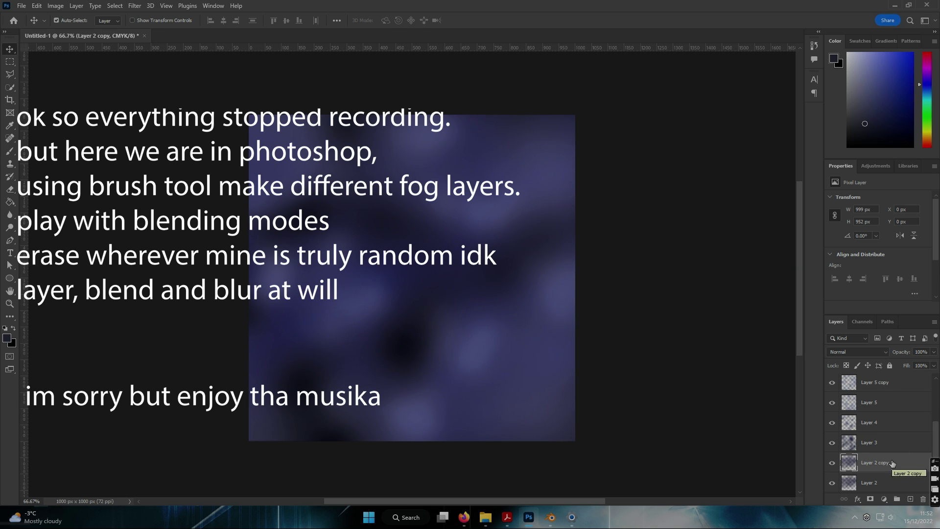
key("ctrl+bracketright")
key("ctrl+bracketright")
key("ctrl+bracketright")
key("ctrl+bracketright")
key("ctrl+bracketright")
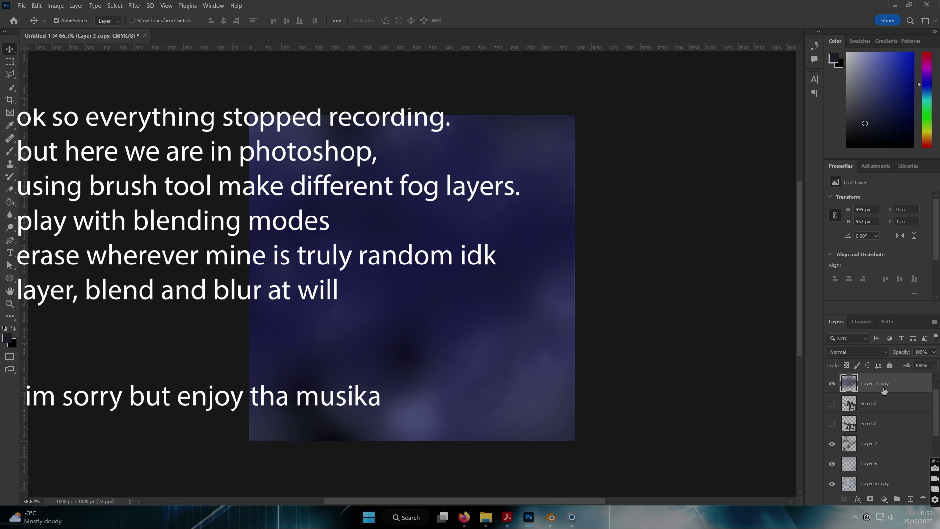
Set the Layer 2 copy's blend mode to Multiply and its opacity to 62%
left_click(850, 352)
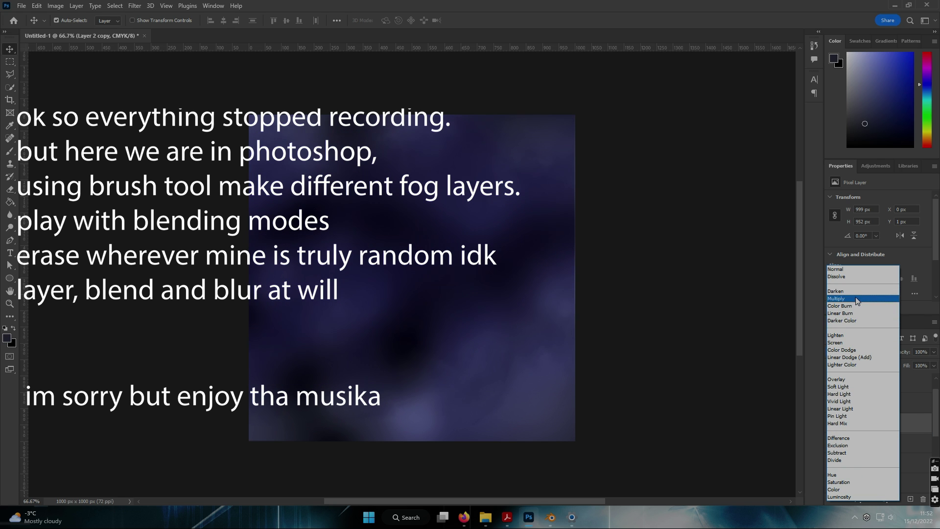
left_click(856, 299)
left_click(834, 422)
left_click_drag(931, 357, 904, 367)
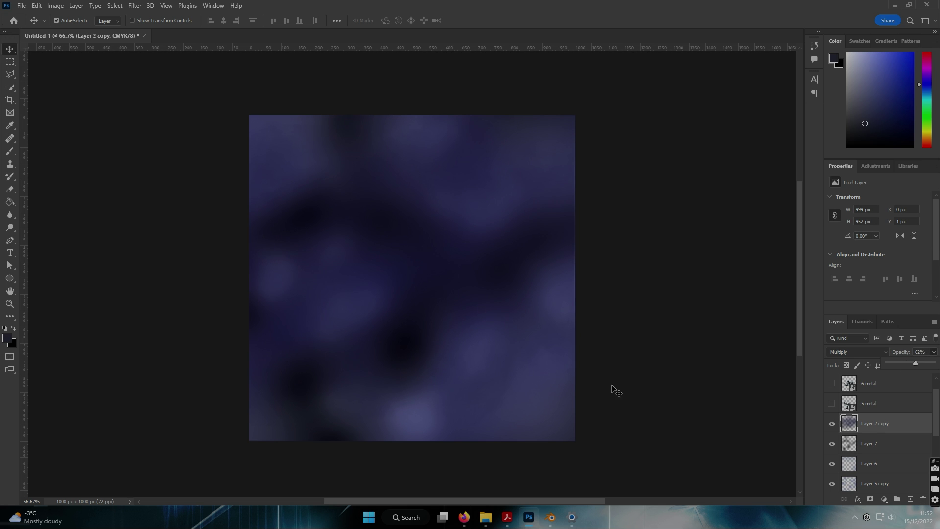
left_click(741, 349)
Group all fog layers above Layer 0 into a group named fog, checking the image with and without it
left_click(884, 421)
scroll(876, 441, "down", 5)
left_click(868, 469, "shift")
key("ctrl+g")
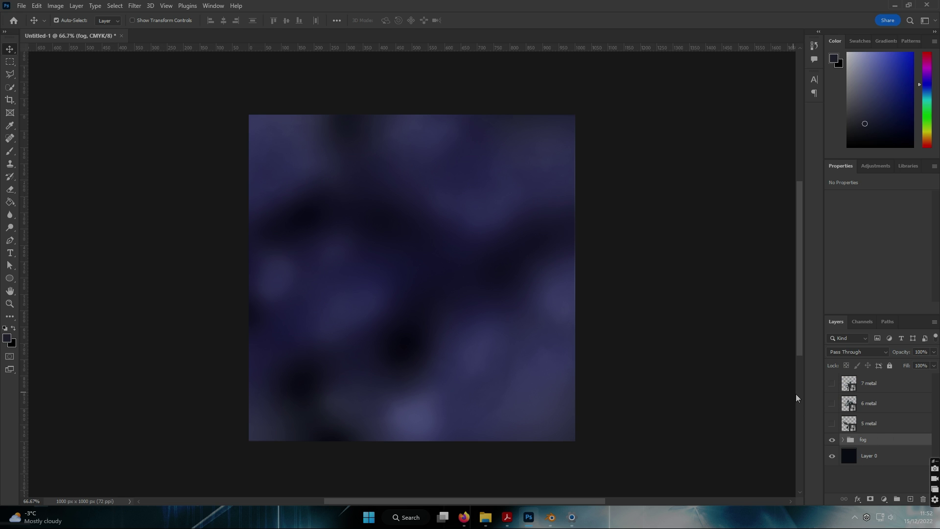
left_click(832, 440)
left_click(832, 439)
Preview the 5, 6 and 7 metal layers in turn and leave only 5 metal visible
left_click(831, 423)
left_click(832, 423)
left_click(832, 423)
left_click(832, 402)
left_click(831, 403)
left_click(832, 383)
left_click(832, 383)
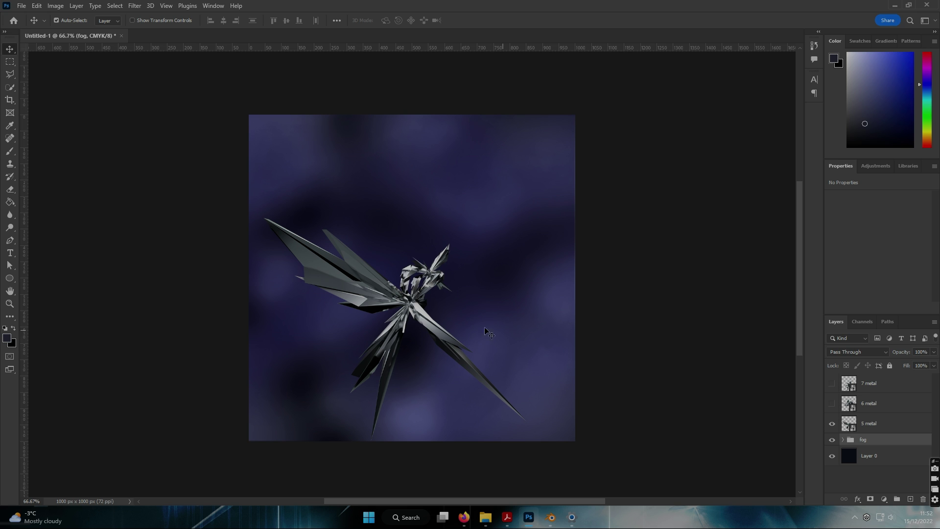
Distort the 5 metal shape with Free Transform, moving its corners individually to stretch the spikes across the canvas
left_click(414, 320)
key("ctrl+t")
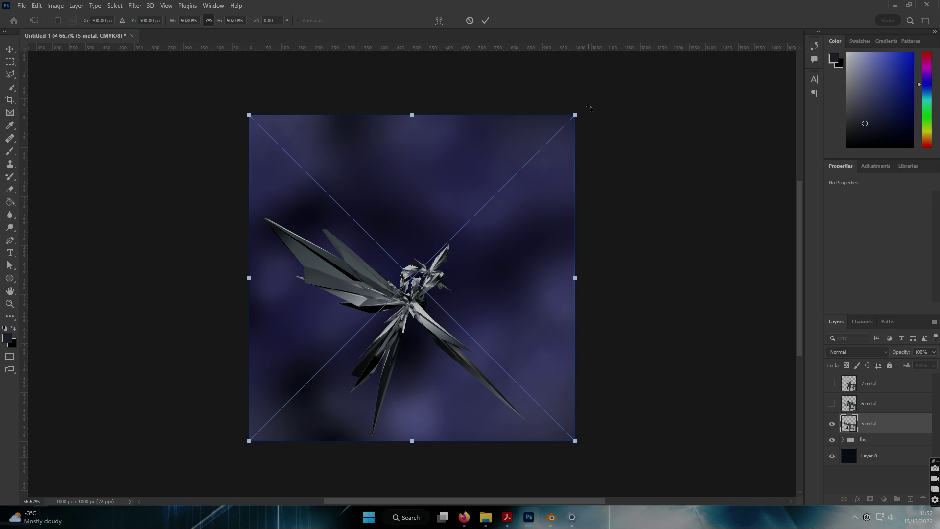
left_click_drag(590, 108, 565, 183)
left_click_drag(214, 397, 103, 472, "ctrl")
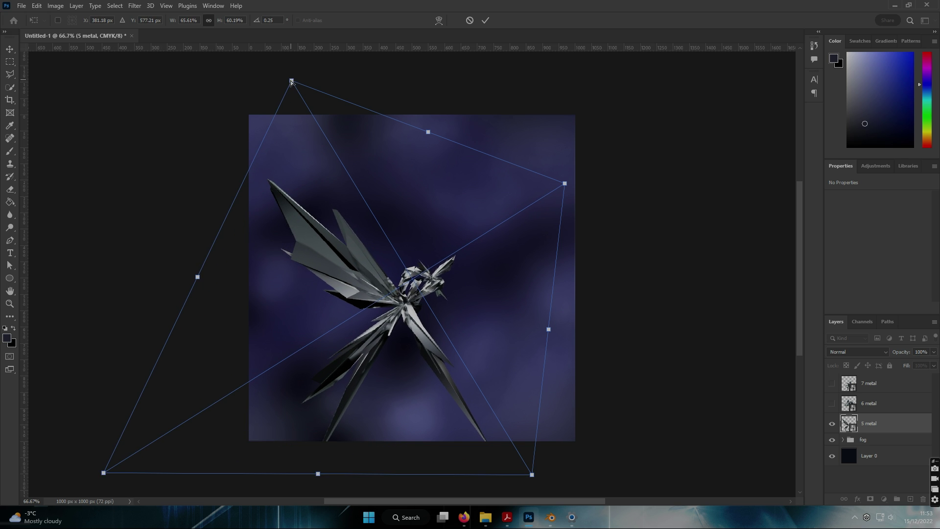
left_click_drag(291, 81, 267, 54, "ctrl")
scroll(452, 238, "down", 3)
mouse_move(318, 473)
left_mouse_down("ctrl")
mouse_move(292, 465)
mouse_move(303, 465)
left_mouse_up("ctrl")
left_click_drag(87, 462, 98, 381, "ctrl")
scroll(280, 156, "up", 1)
scroll(280, 156, "up", 3)
left_click_drag(266, 78, 286, 118, "ctrl")
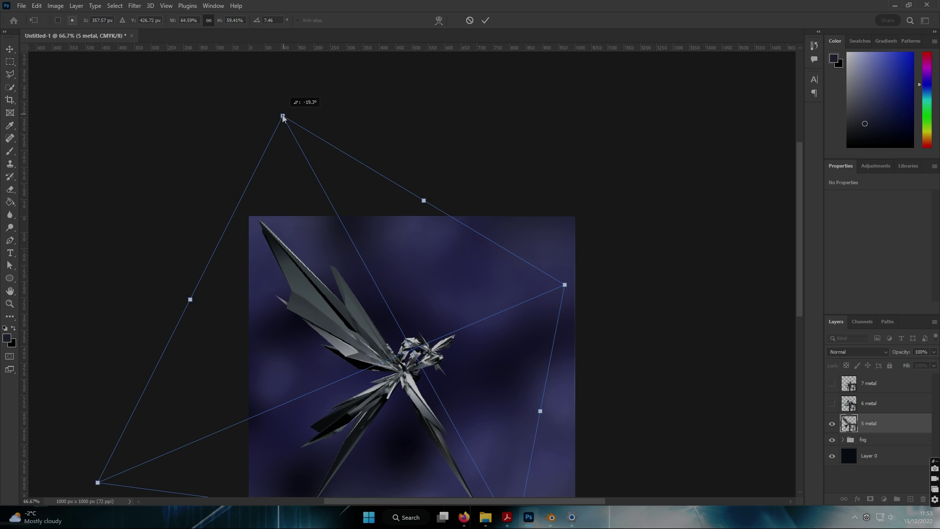
Refine the upper corners and lower edge of the 5 metal distortion and apply it at about 724 by 955 px
scroll(282, 112, "down", 3)
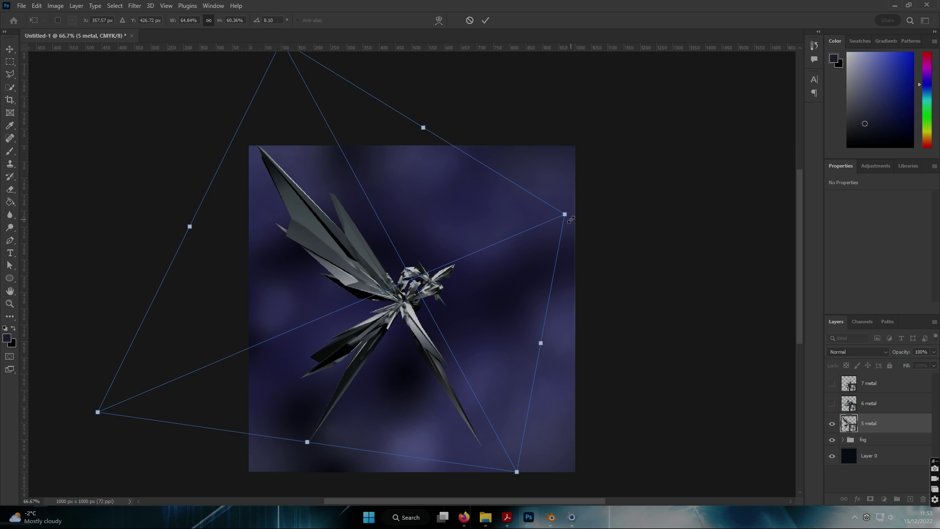
left_click_drag(566, 215, 526, 250, "ctrl")
scroll(283, 64, "up", 1)
left_click_drag(284, 65, 270, 80, "ctrl")
scroll(332, 159, "down", 1)
mouse_move(300, 445)
left_mouse_down()
mouse_move(303, 464)
mouse_move(303, 456)
left_mouse_up()
key("Return")
Examine the centre and spikes of the distorted metal shape up close and in the whole composition
scroll(426, 362, "up", 5, "alt")
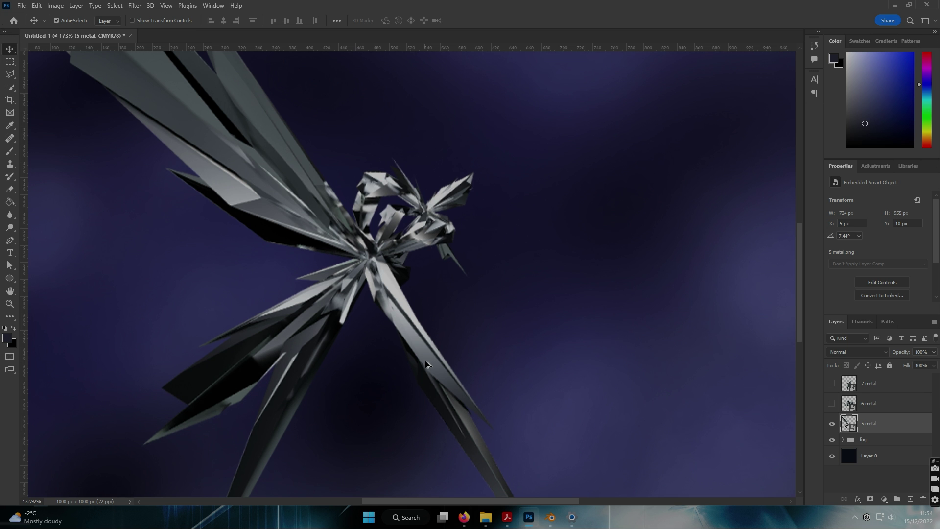
left_click(372, 294)
mouse_move(378, 259)
left_mouse_down()
mouse_move(629, 234)
mouse_move(489, 362)
mouse_move(368, 259)
left_mouse_up()
scroll(537, 284, "down", 2, "alt")
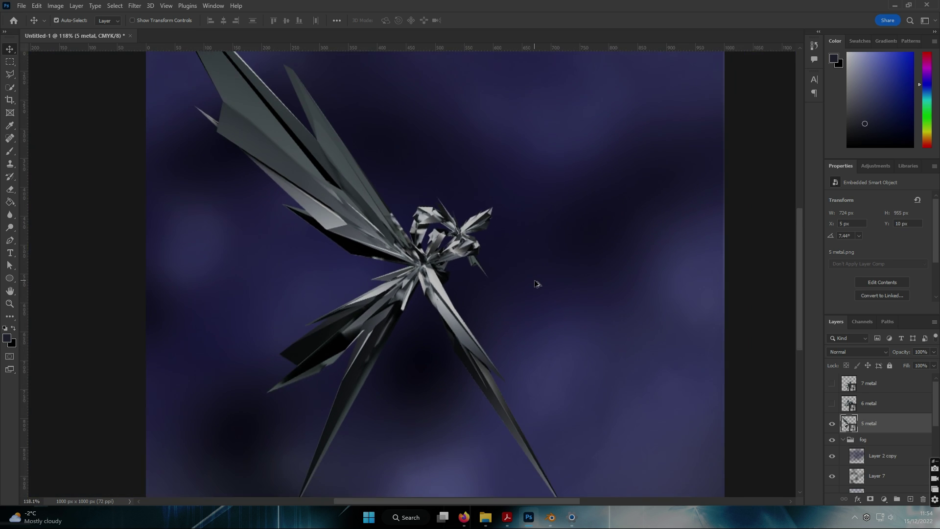
scroll(537, 284, "down", 2, "alt")
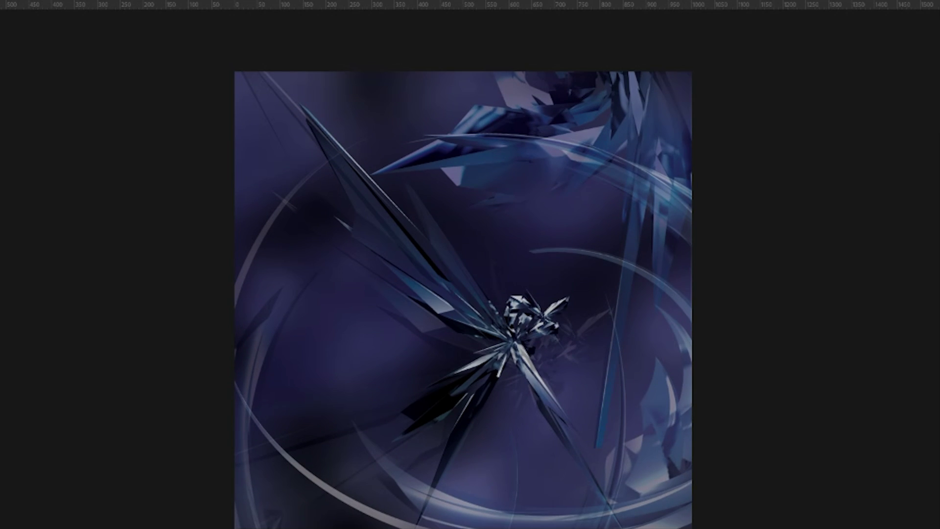
Apply a Motion Blur at a 63° angle with a distance shorter than 155 pixels
scroll(660, 168, "up", 3, "alt")
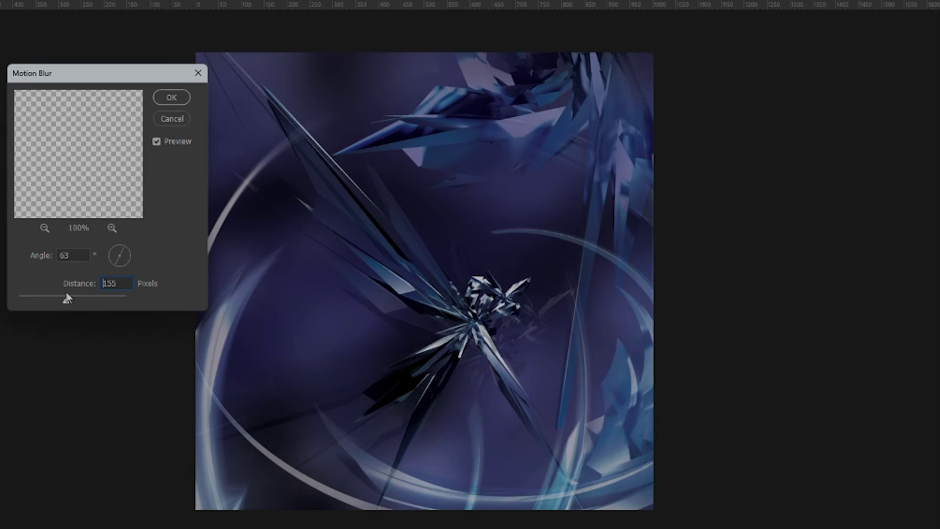
left_click_drag(68, 298, 35, 300)
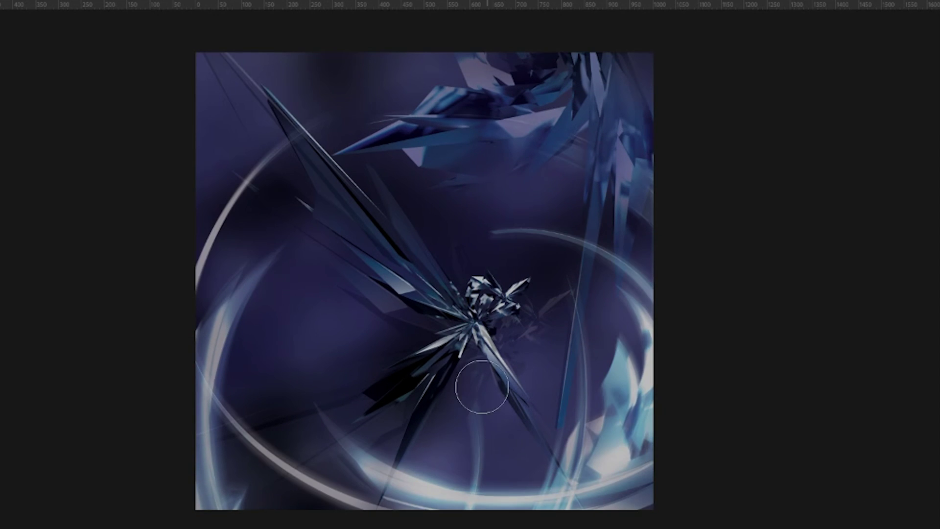